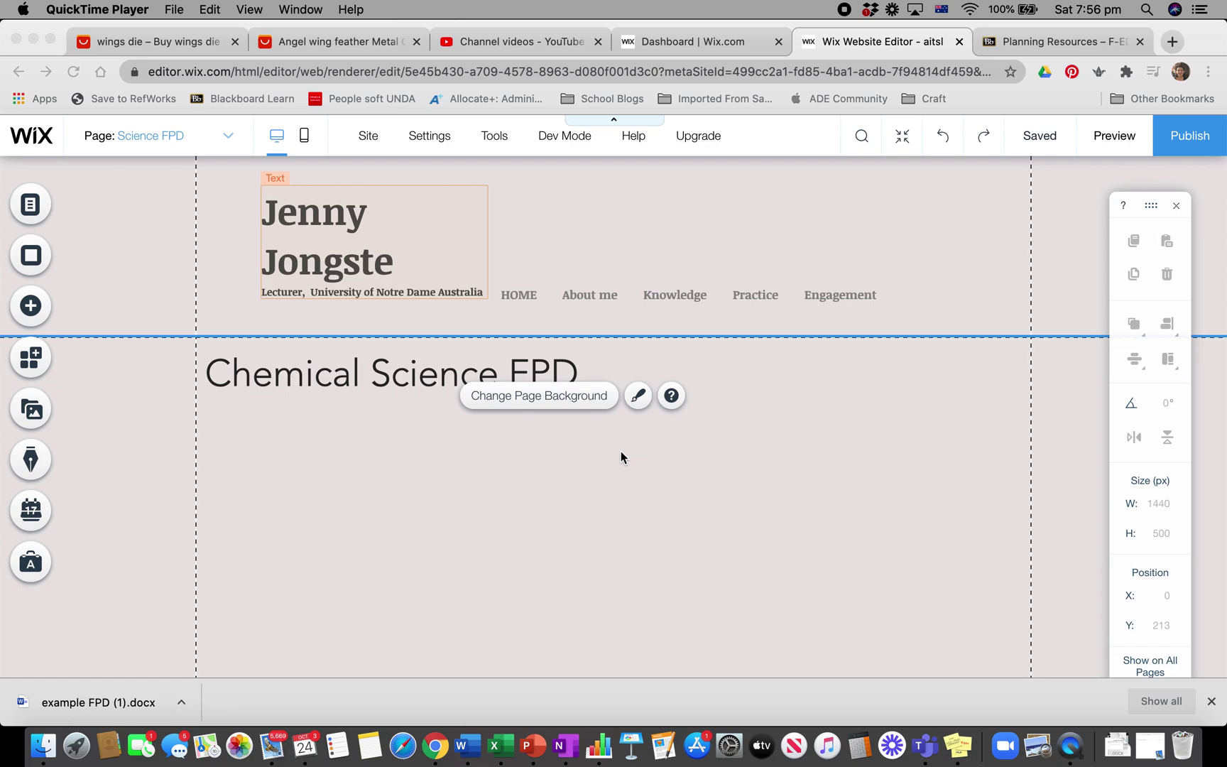
- Use the Page dropdown to switch the editor to the Standard 3.2 page
{"action": "left_click", "coordinate": [151, 137]}
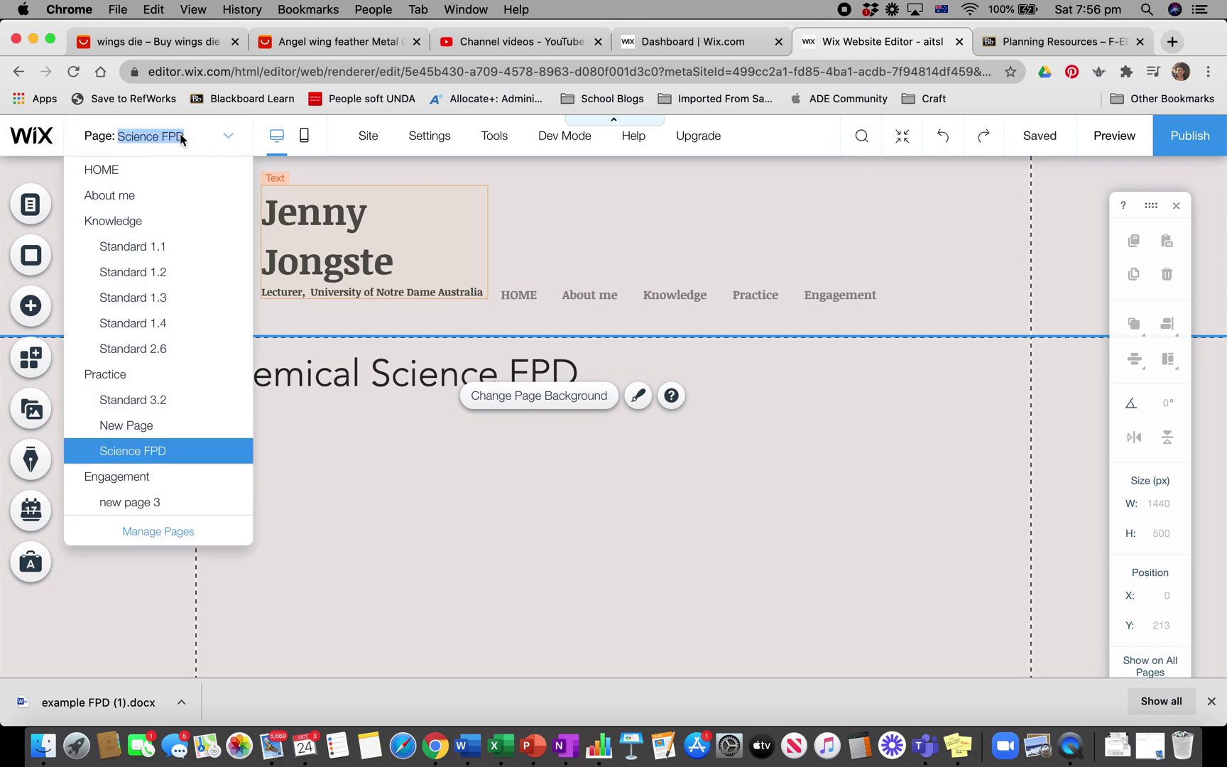
{"action": "left_click", "coordinate": [160, 401]}
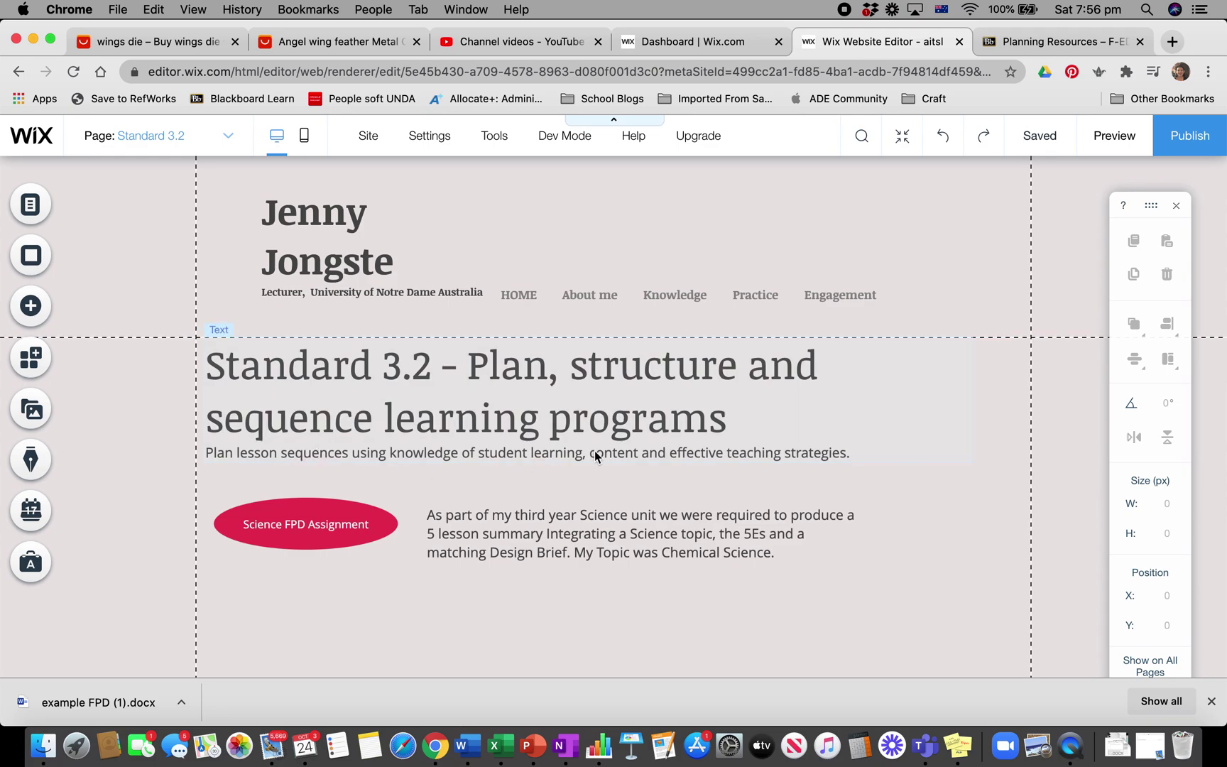
- Link the Science FPD Assignment button to the Science FPD page, opening in a new window
{"action": "left_click", "coordinate": [289, 523]}
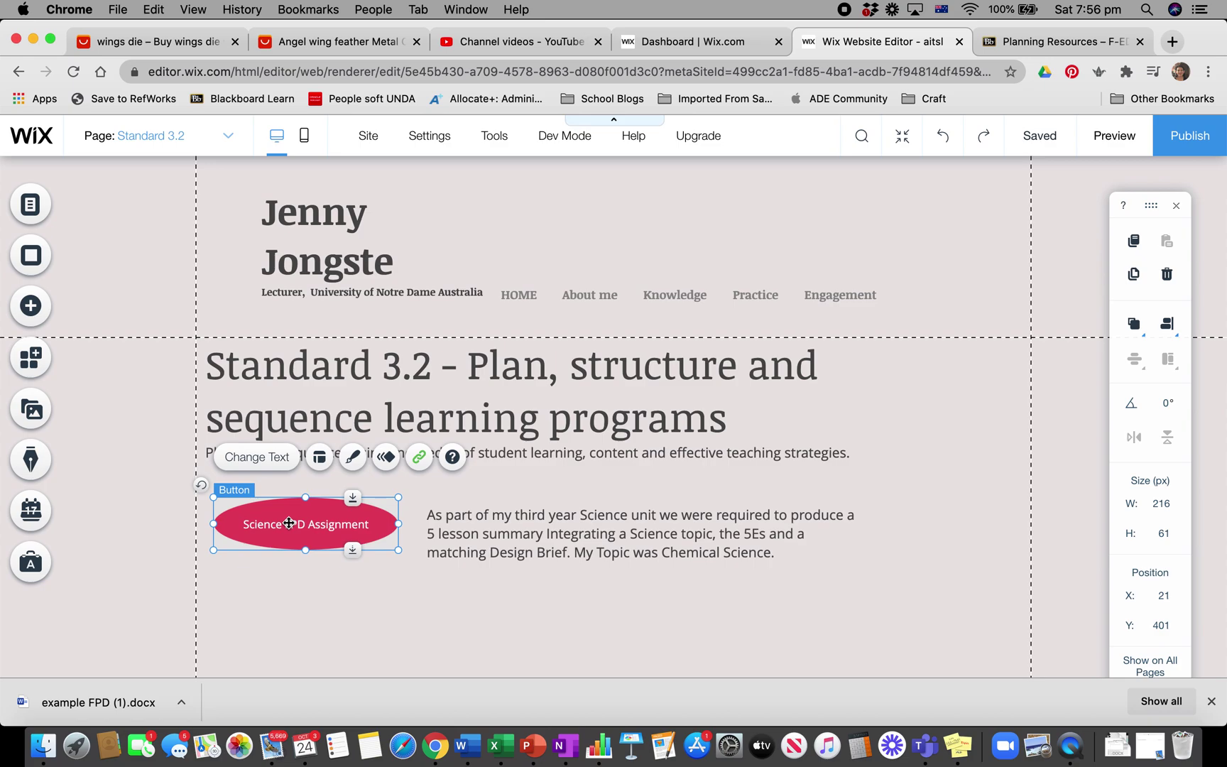
{"action": "left_click", "coordinate": [489, 534]}
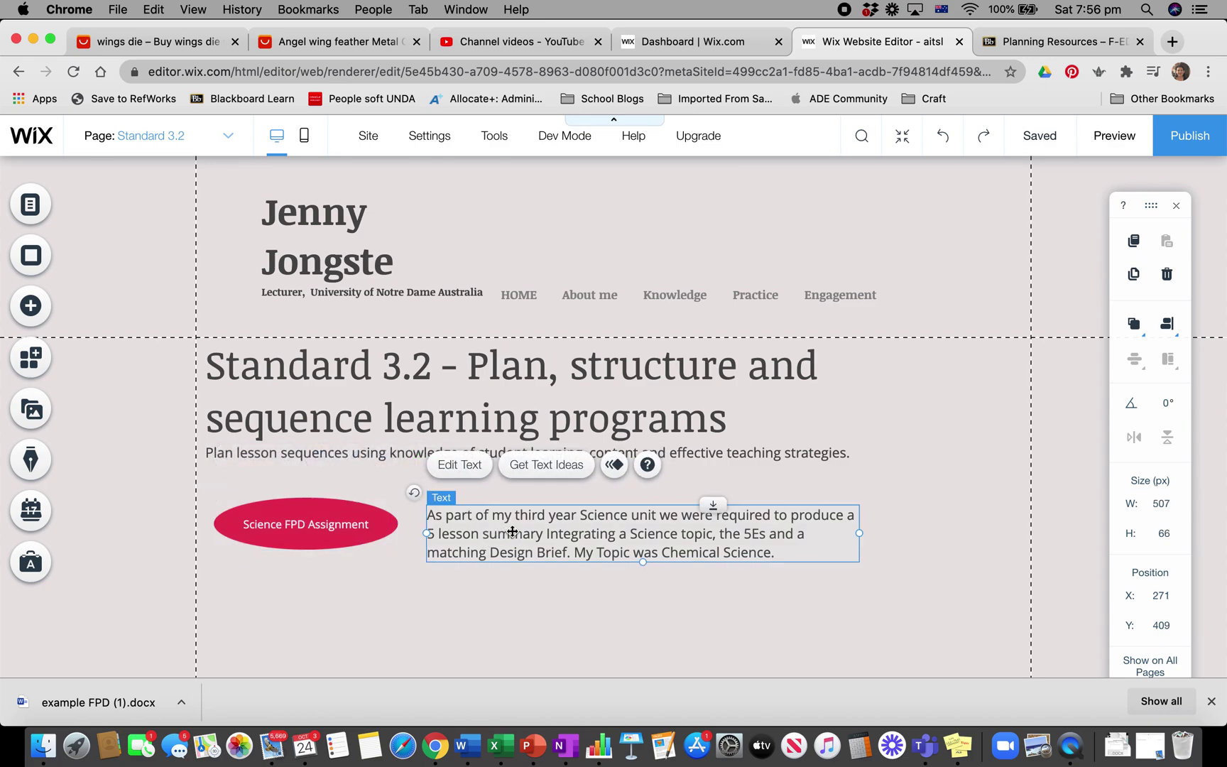
{"action": "left_click", "coordinate": [319, 517]}
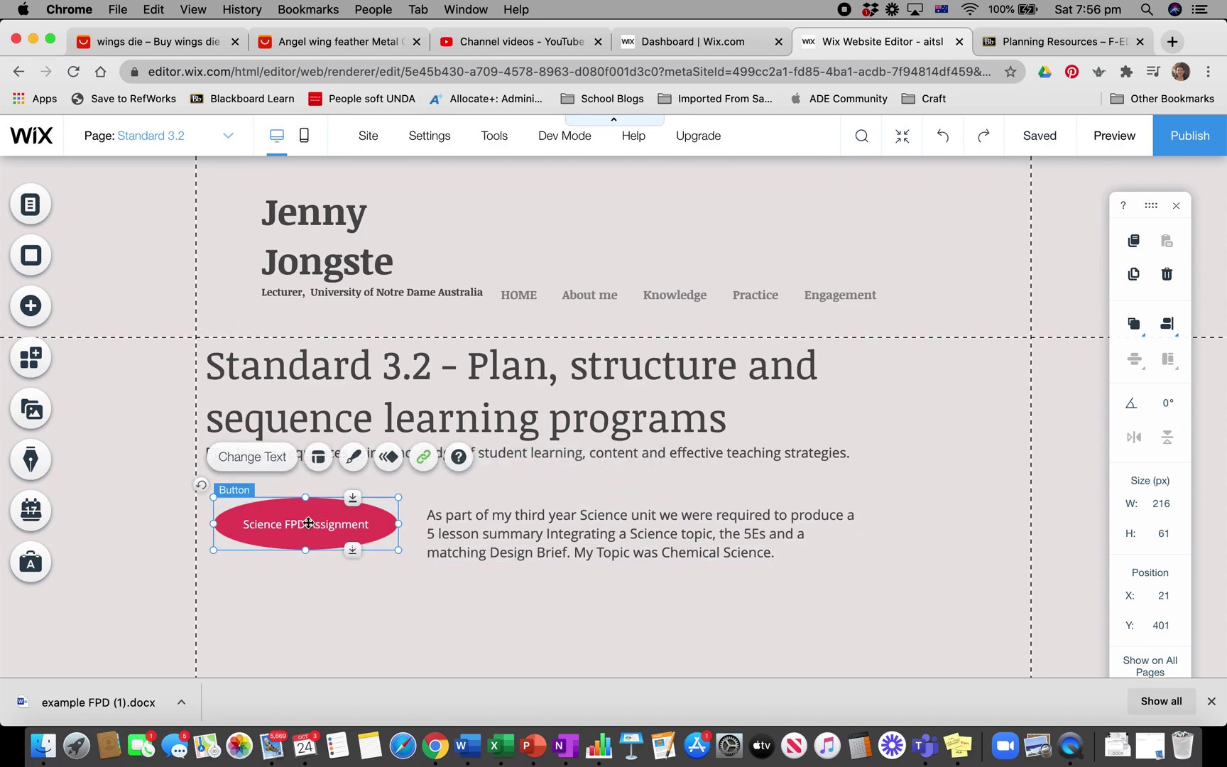
{"action": "left_click", "coordinate": [418, 466]}
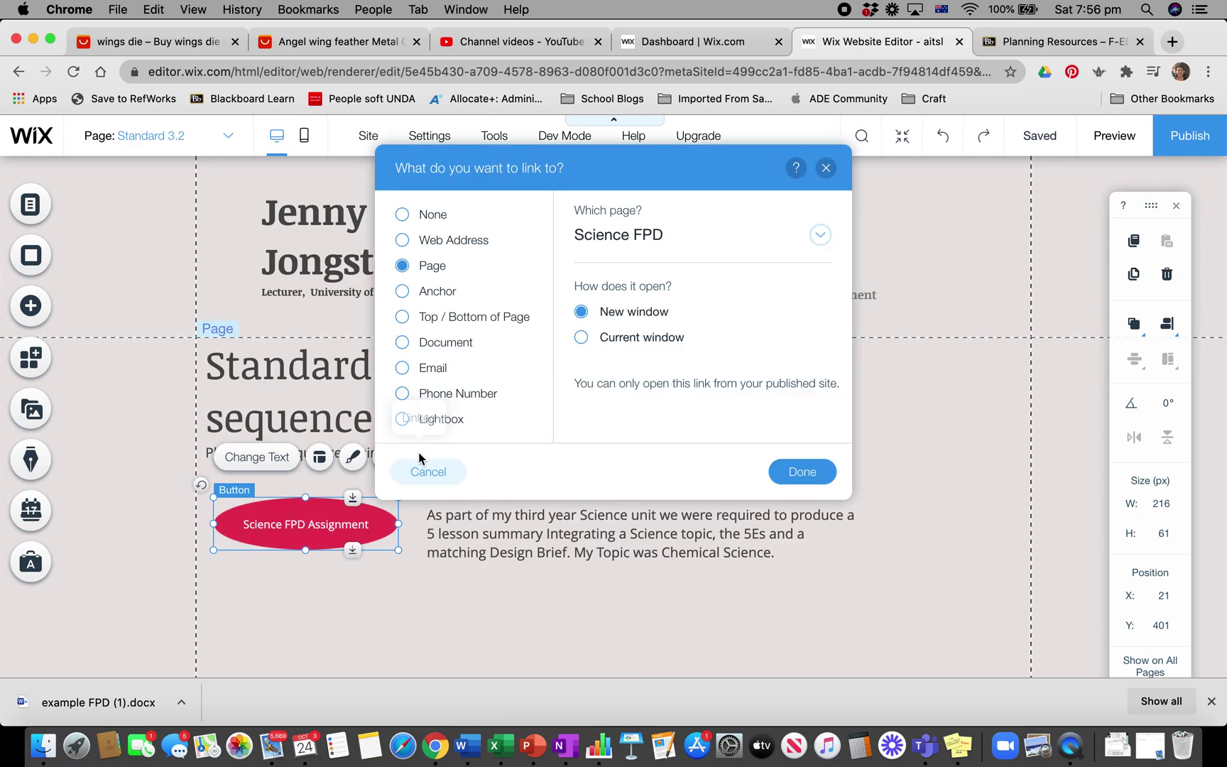
{"action": "left_click", "coordinate": [819, 235]}
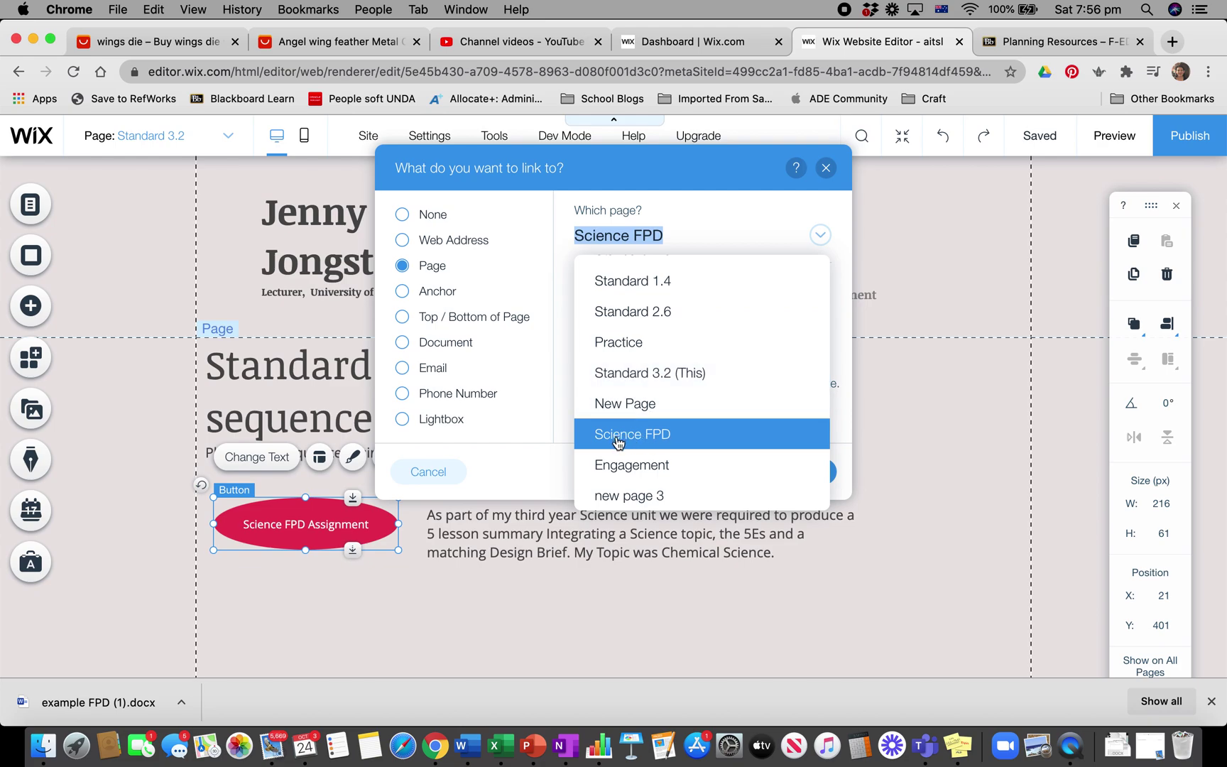
{"action": "left_click", "coordinate": [893, 416]}
{"action": "left_click", "coordinate": [802, 474]}
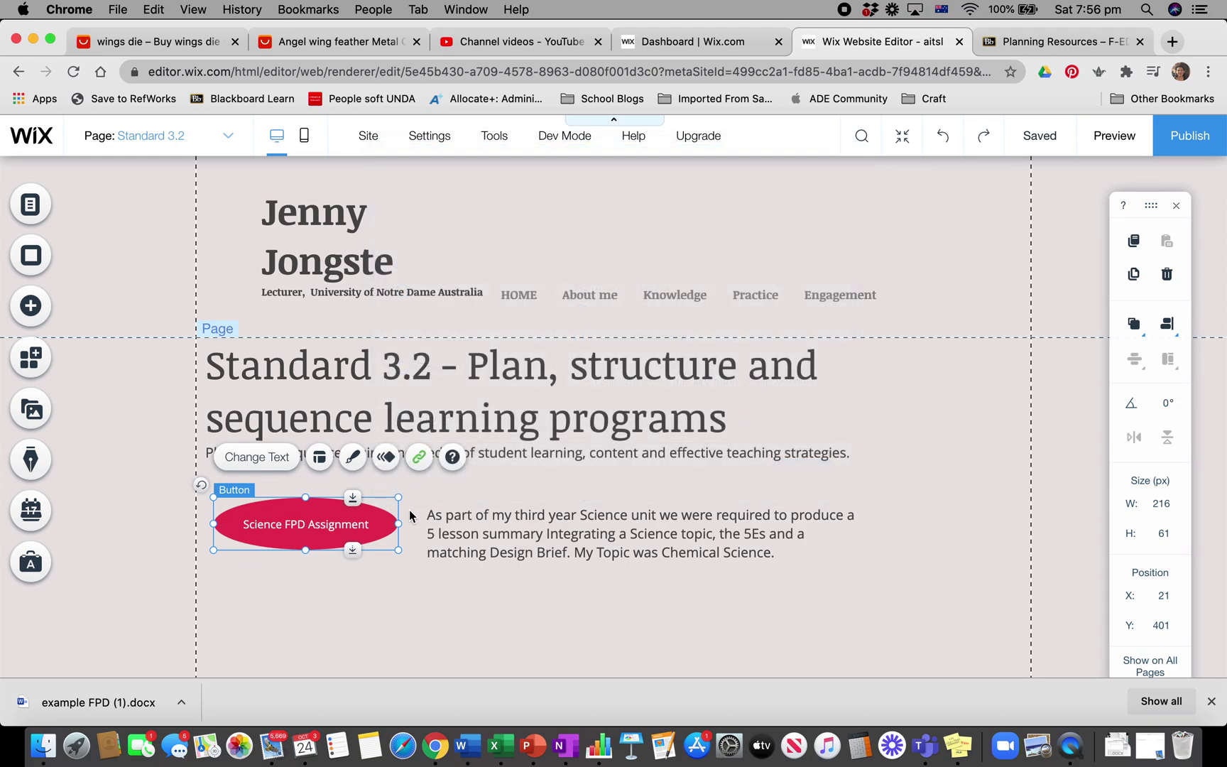
- In Manage Pages, toggle Science FPD to Show and back to Hide, leaving it off the site menu
{"action": "left_click", "coordinate": [198, 142]}
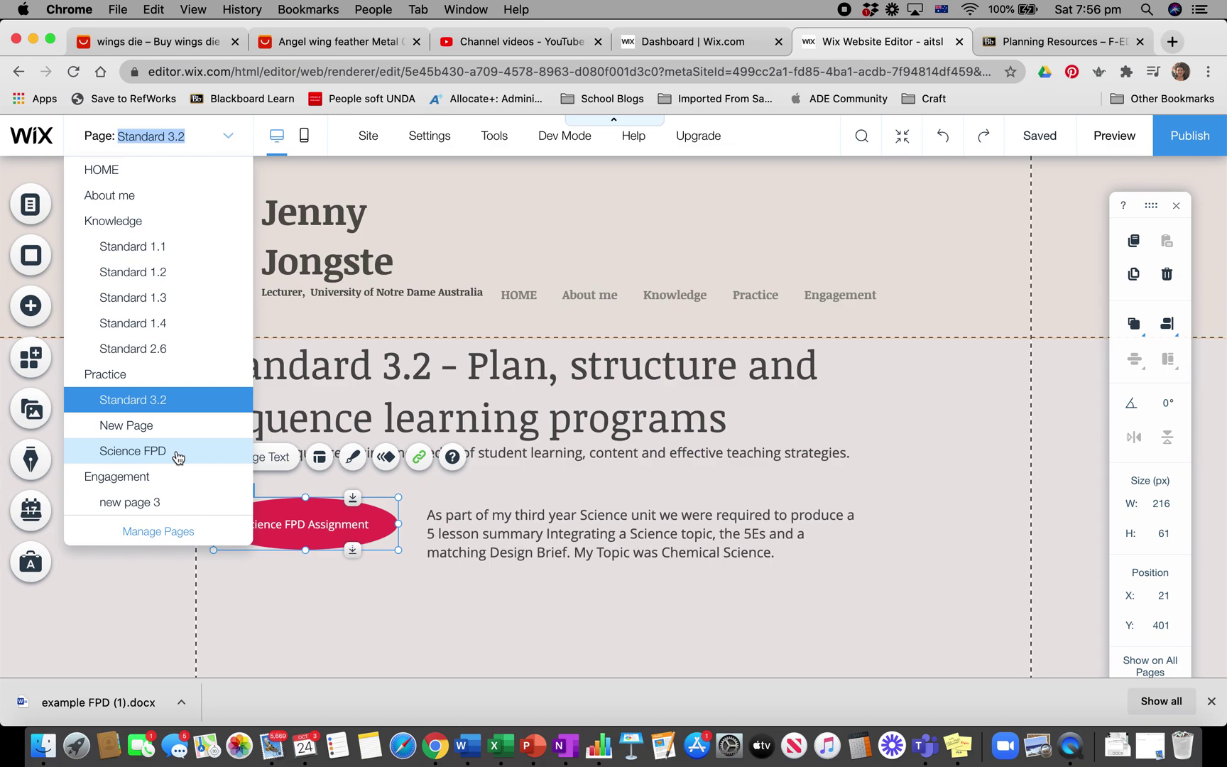
{"action": "left_click", "coordinate": [156, 531]}
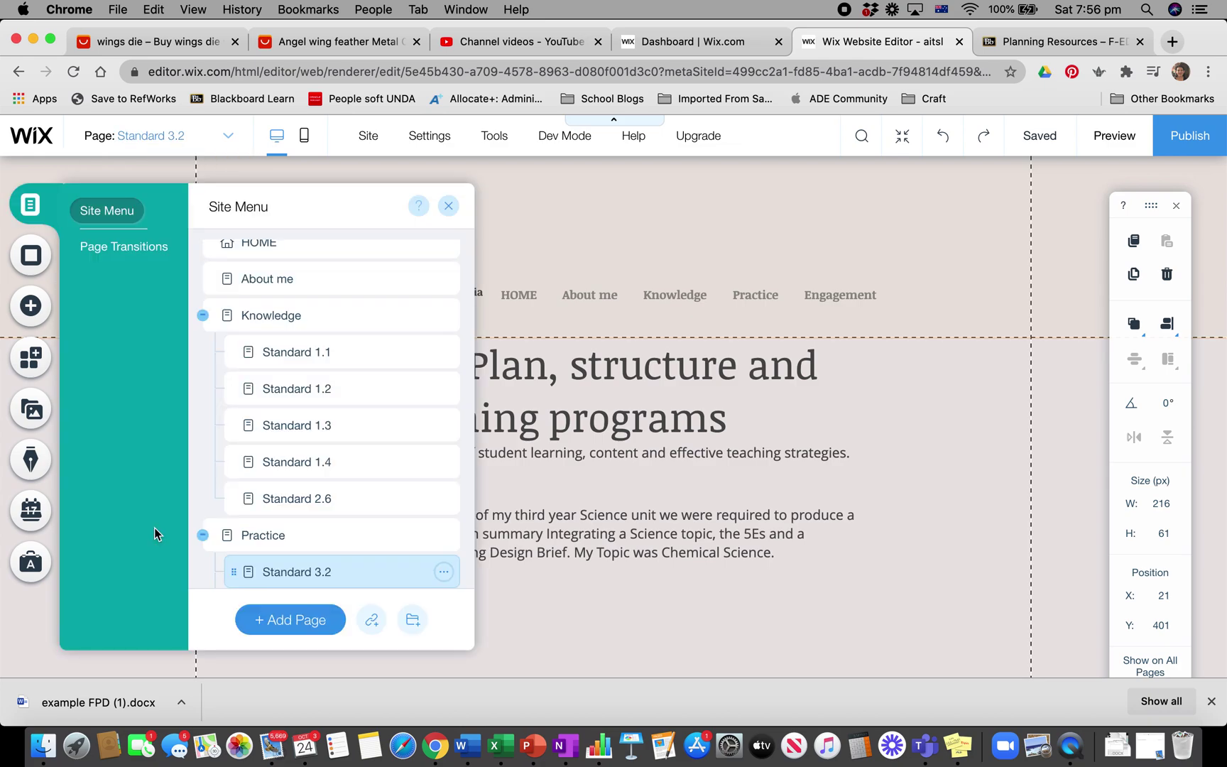
{"action": "scroll", "coordinate": [346, 475], "scroll_direction": "down", "scroll_amount": 4}
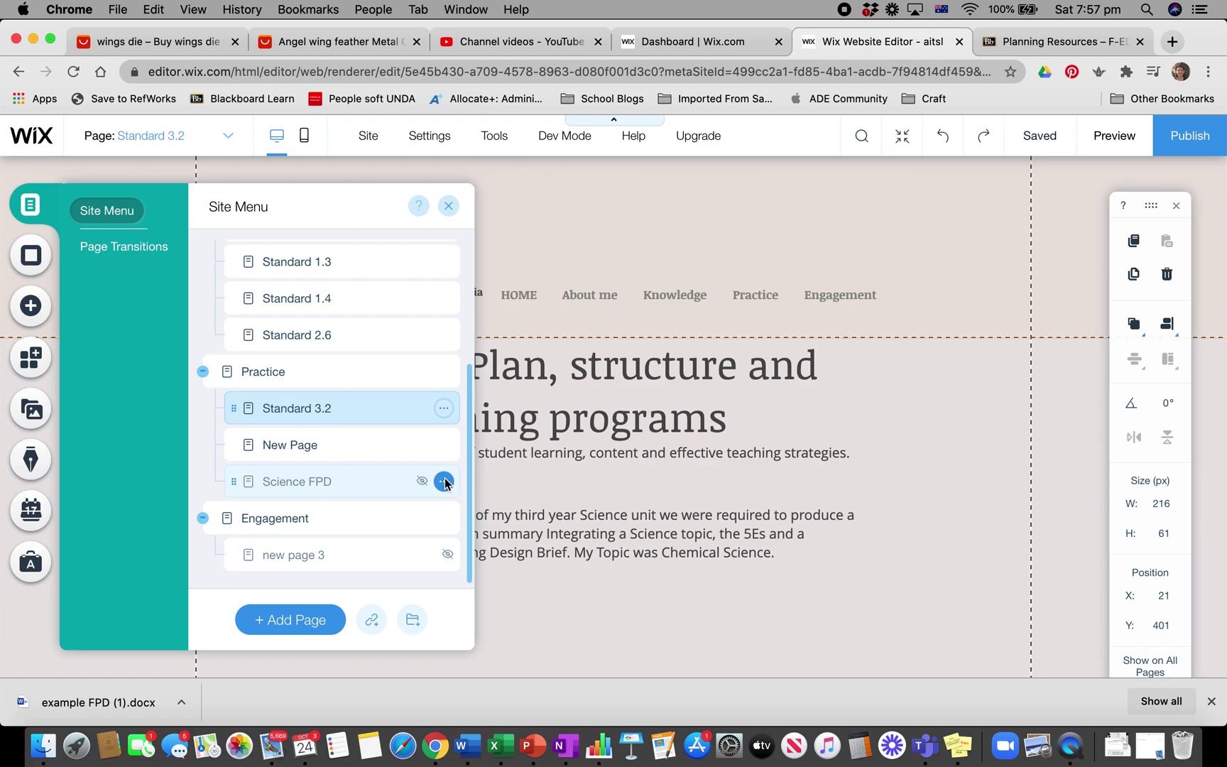
{"action": "left_click", "coordinate": [443, 483]}
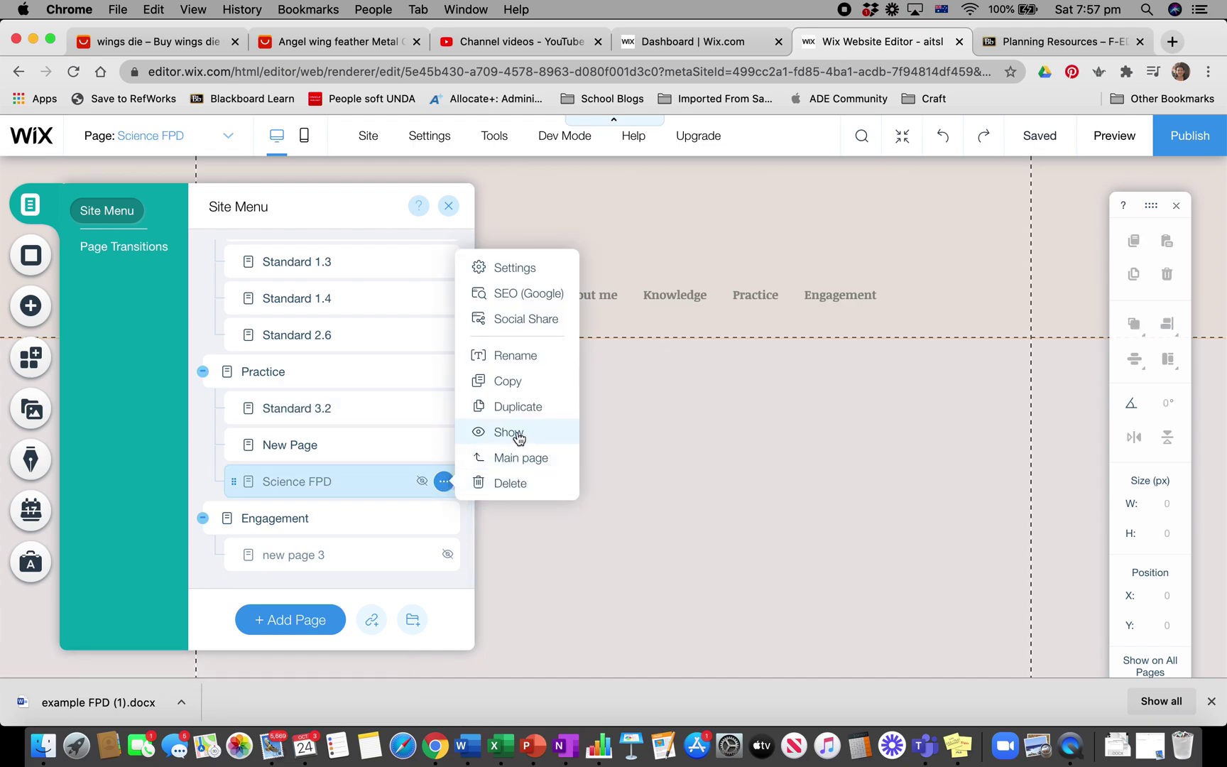
{"action": "left_click", "coordinate": [517, 433]}
{"action": "left_click", "coordinate": [444, 480]}
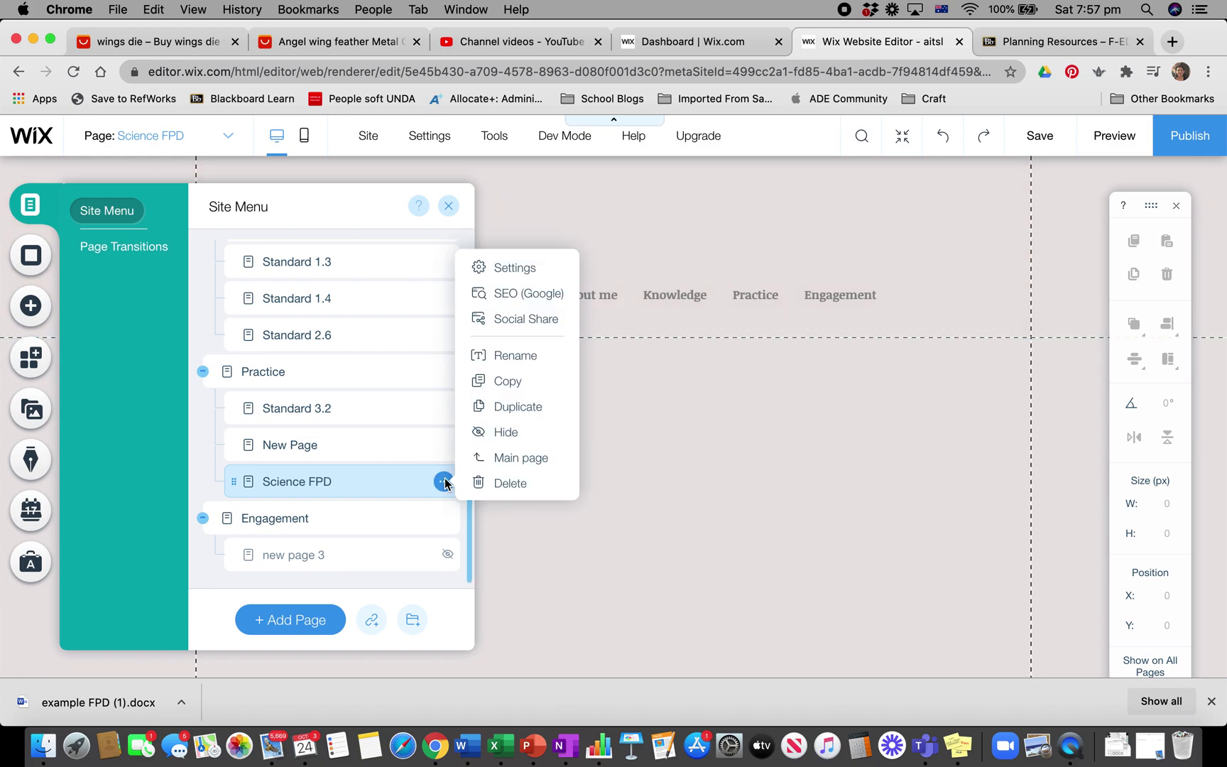
{"action": "left_click", "coordinate": [517, 432]}
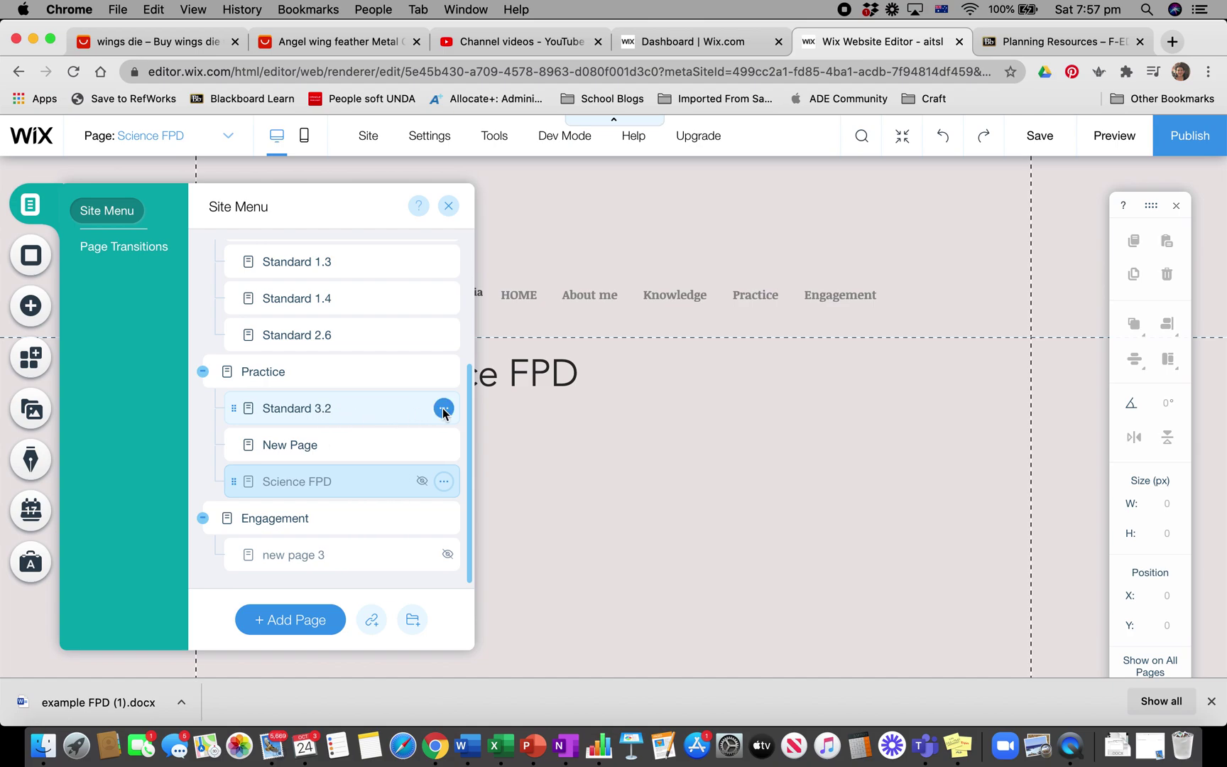
{"action": "left_click", "coordinate": [444, 409]}
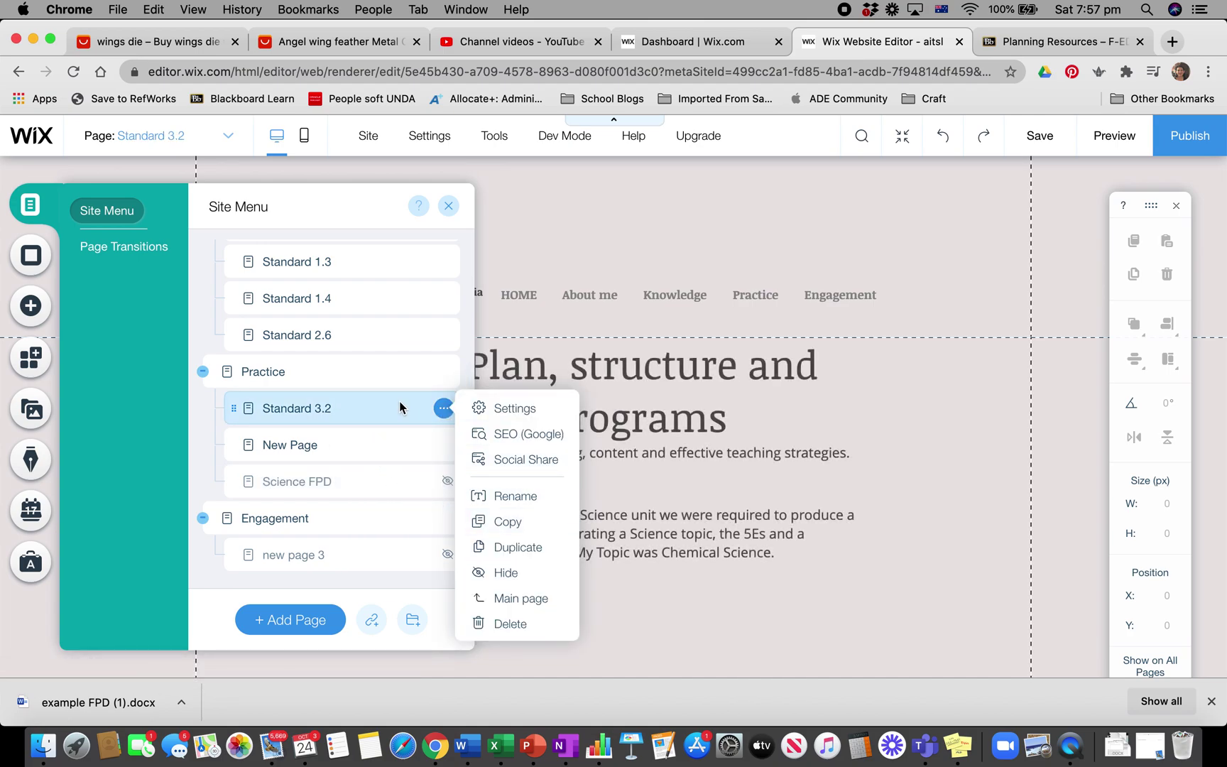
{"action": "left_click", "coordinate": [421, 485]}
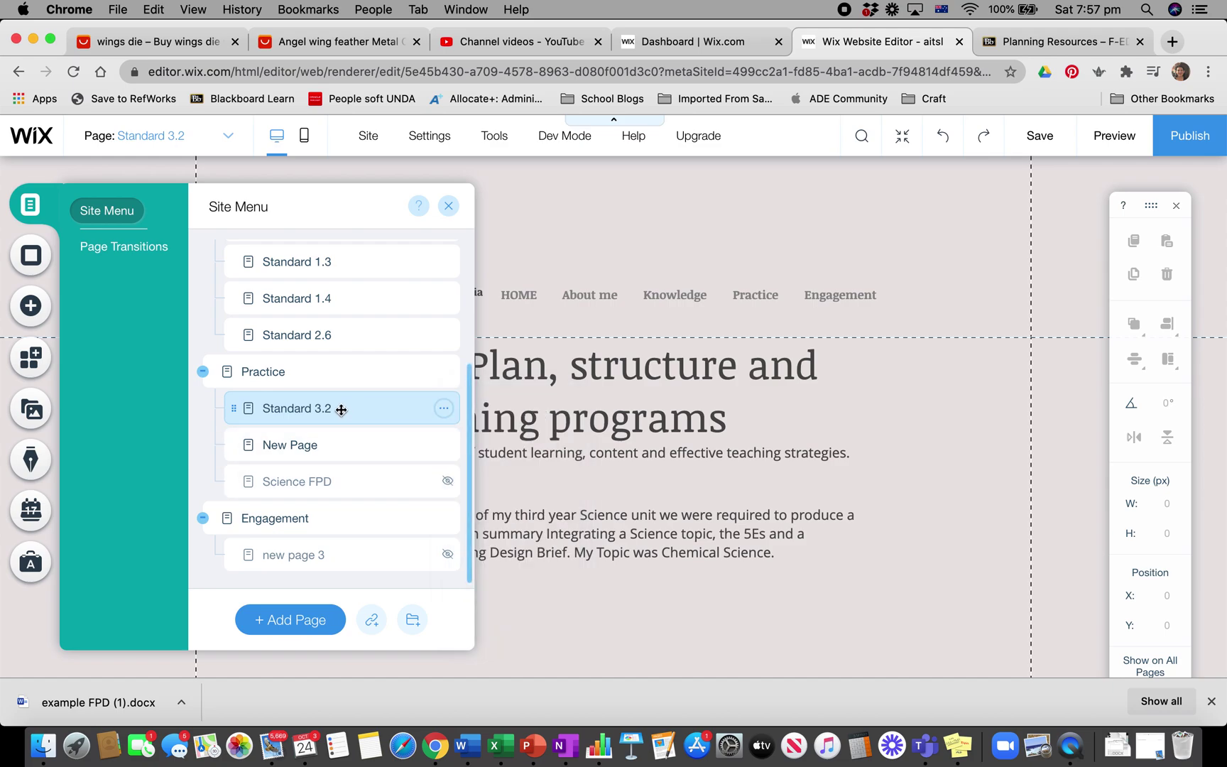
- Confirm the button's link still targets Science FPD, then switch the editor to the Science FPD page
{"action": "left_click", "coordinate": [595, 601]}
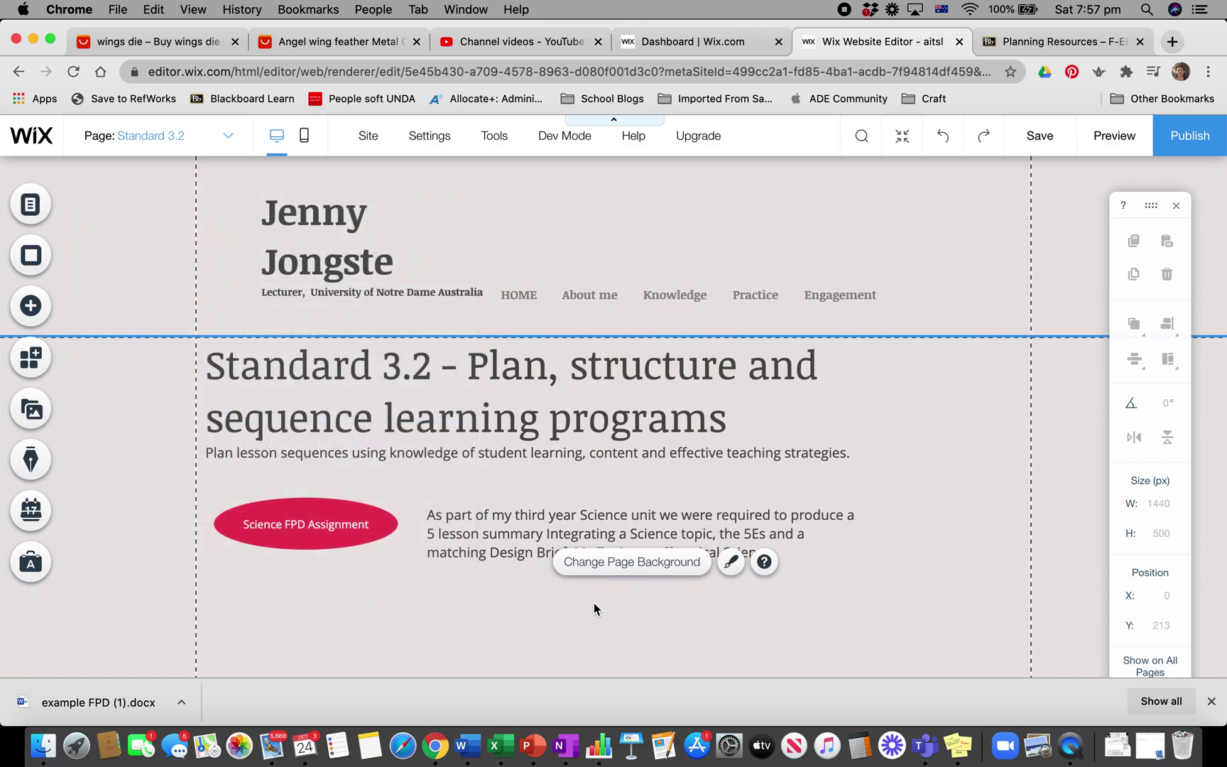
{"action": "left_click", "coordinate": [366, 518]}
{"action": "left_click", "coordinate": [418, 456]}
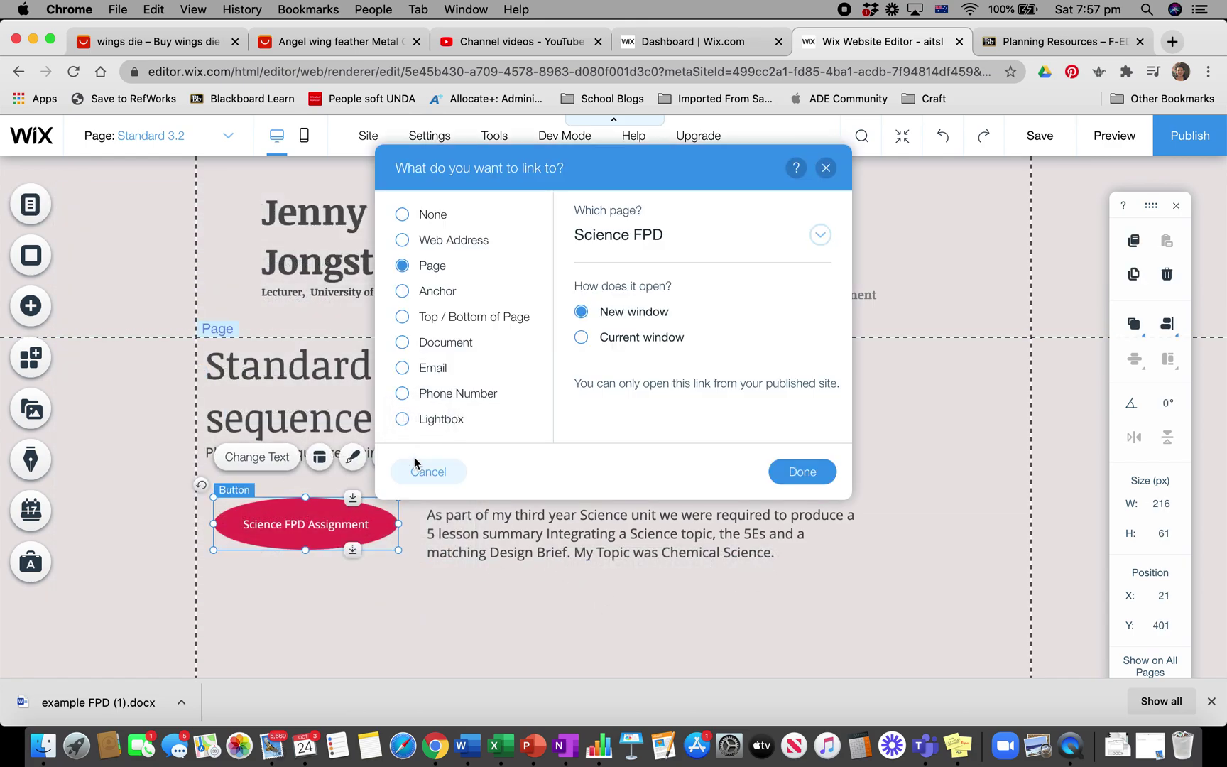
{"action": "left_click", "coordinate": [623, 238]}
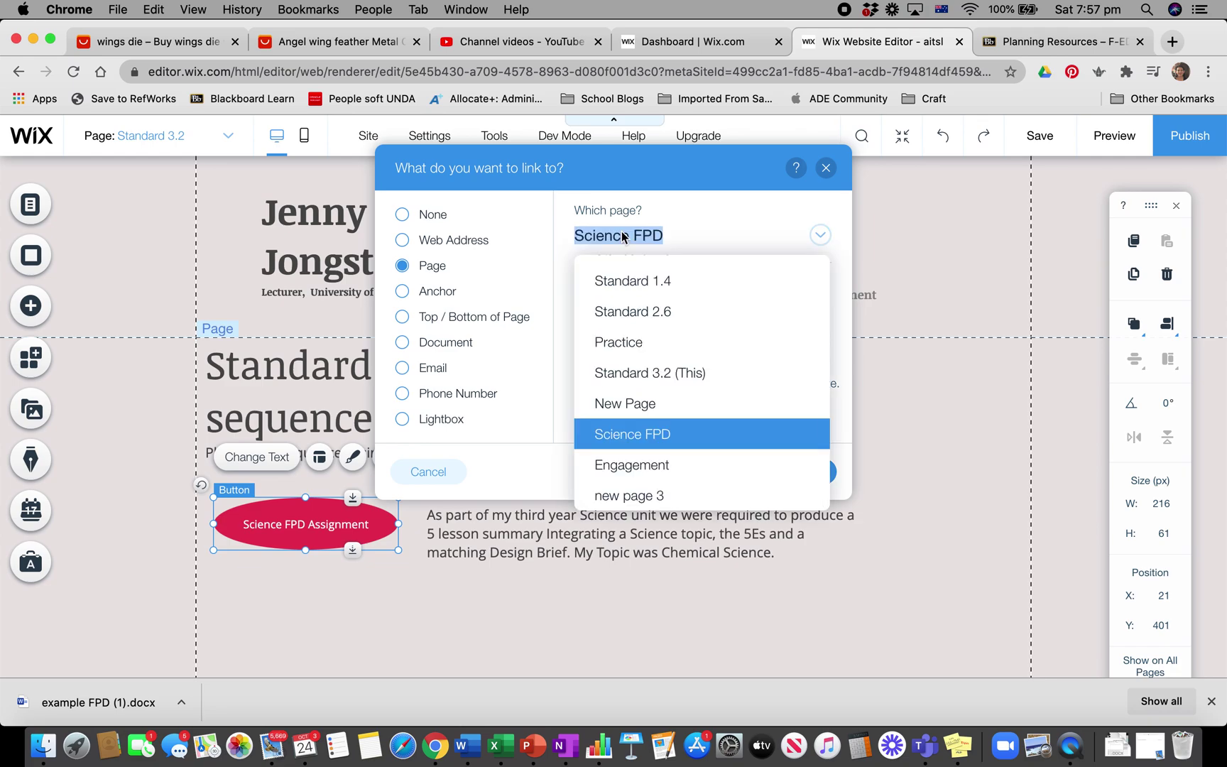
{"action": "left_click", "coordinate": [827, 171]}
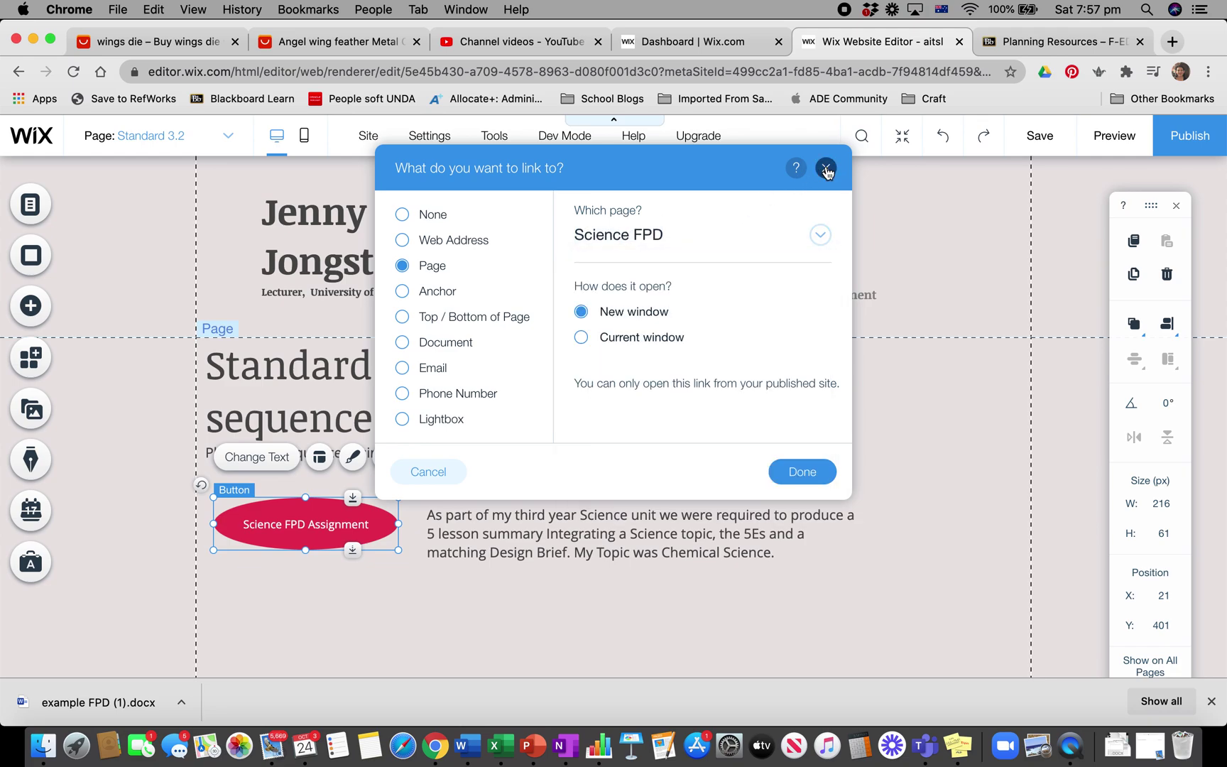
{"action": "left_click", "coordinate": [827, 171]}
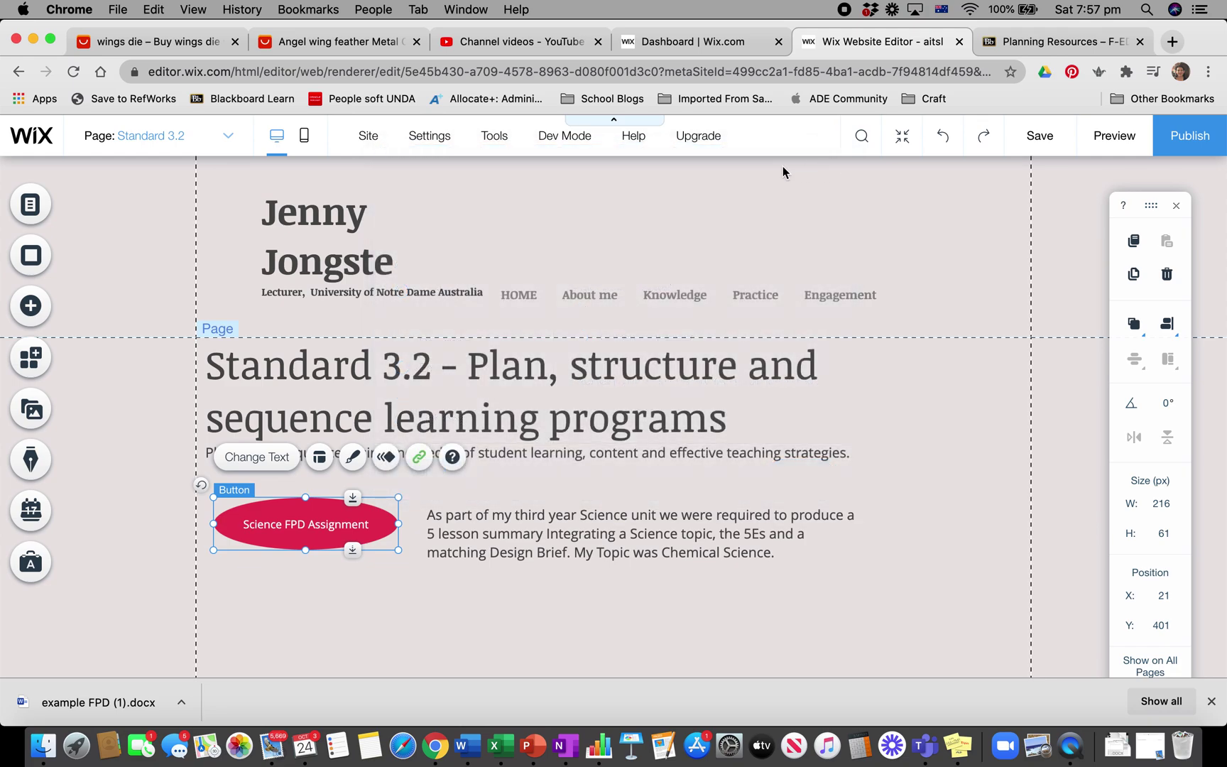
{"action": "left_click", "coordinate": [143, 136]}
{"action": "left_click", "coordinate": [145, 449]}
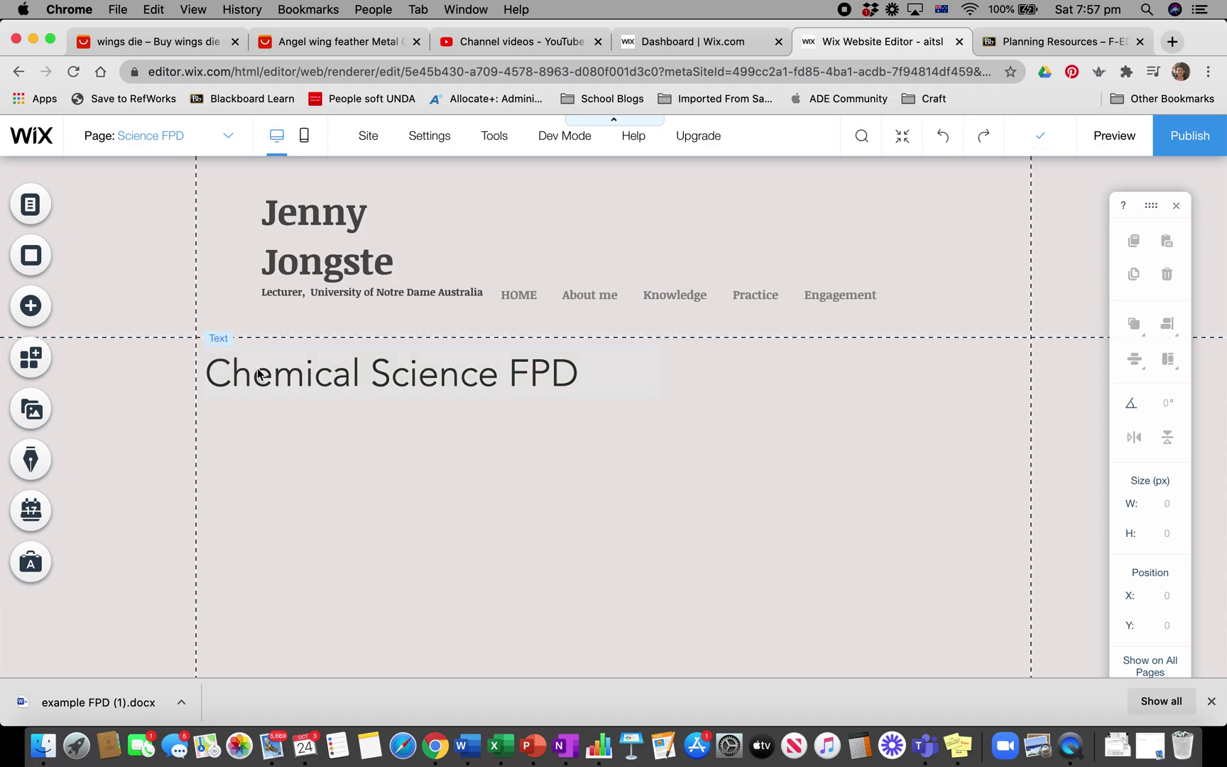
- Search the App Market for 'PDF' and add the PDF Viewer by Wix to the page
{"action": "left_click", "coordinate": [30, 306]}
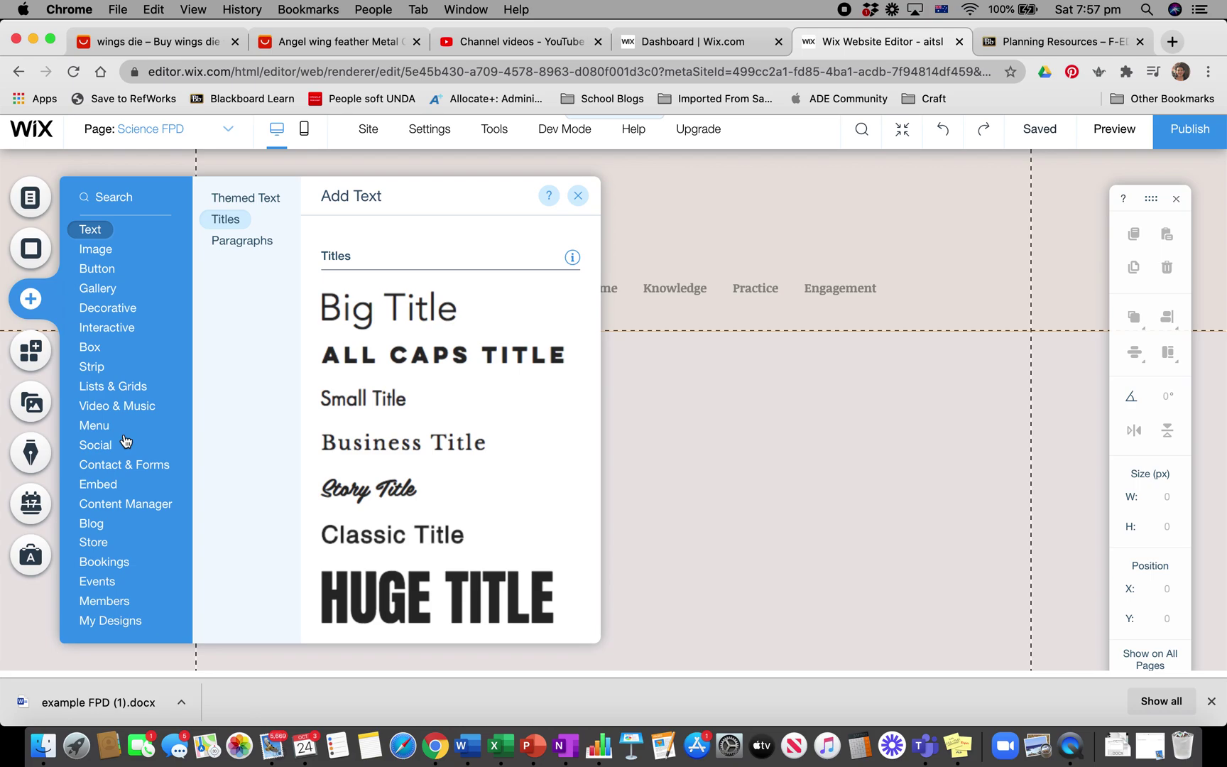
{"action": "left_click", "coordinate": [99, 510]}
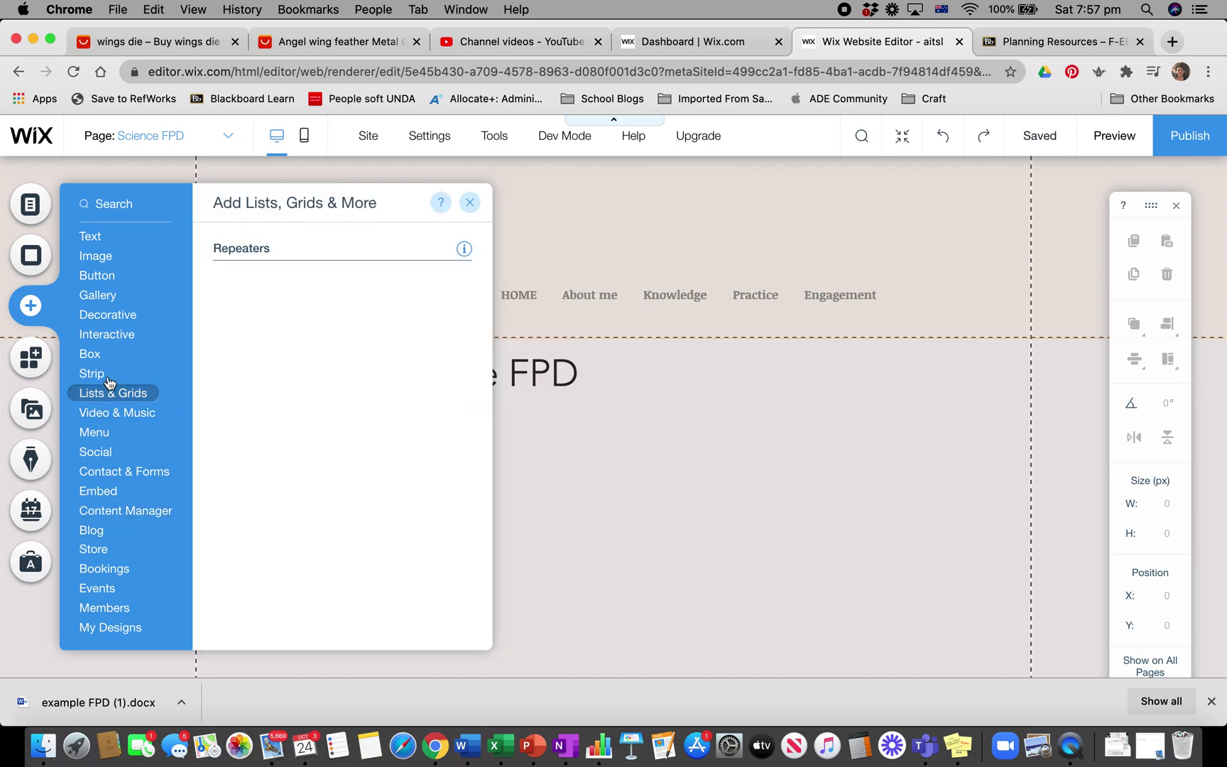
{"action": "mouse_move", "coordinate": [106, 366]}
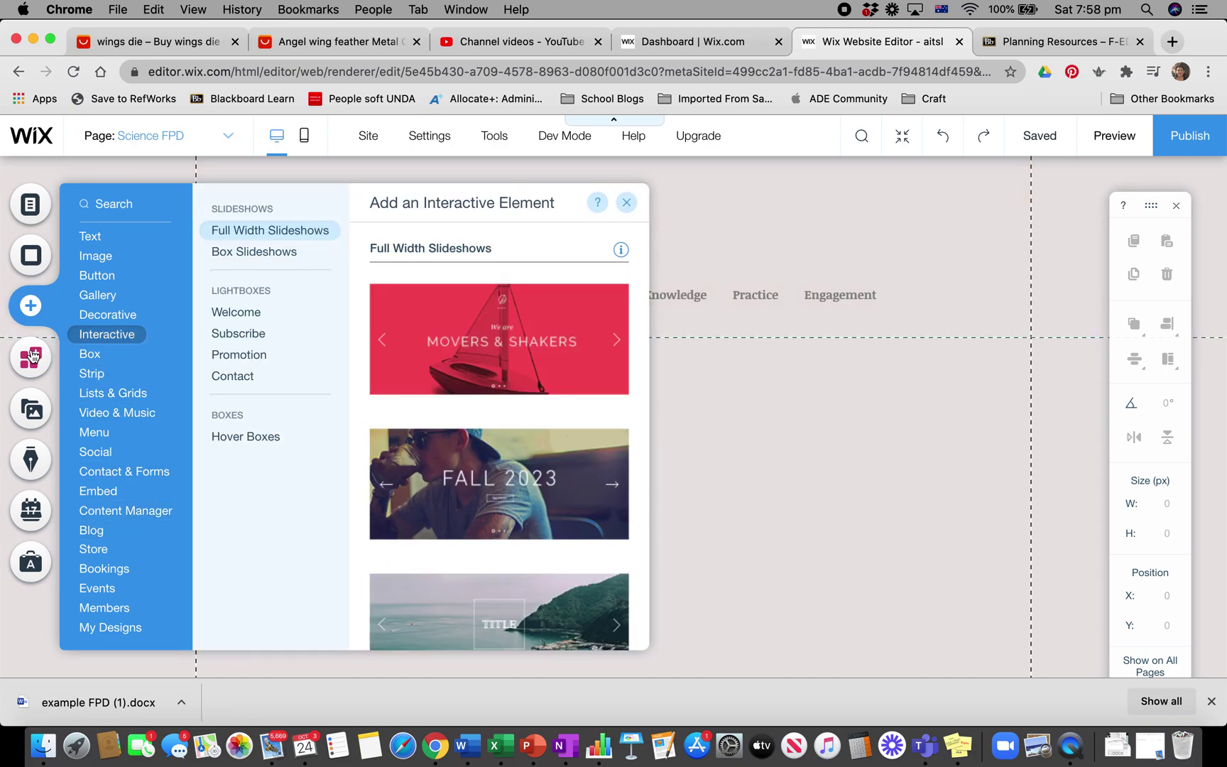
{"action": "left_click", "coordinate": [31, 357]}
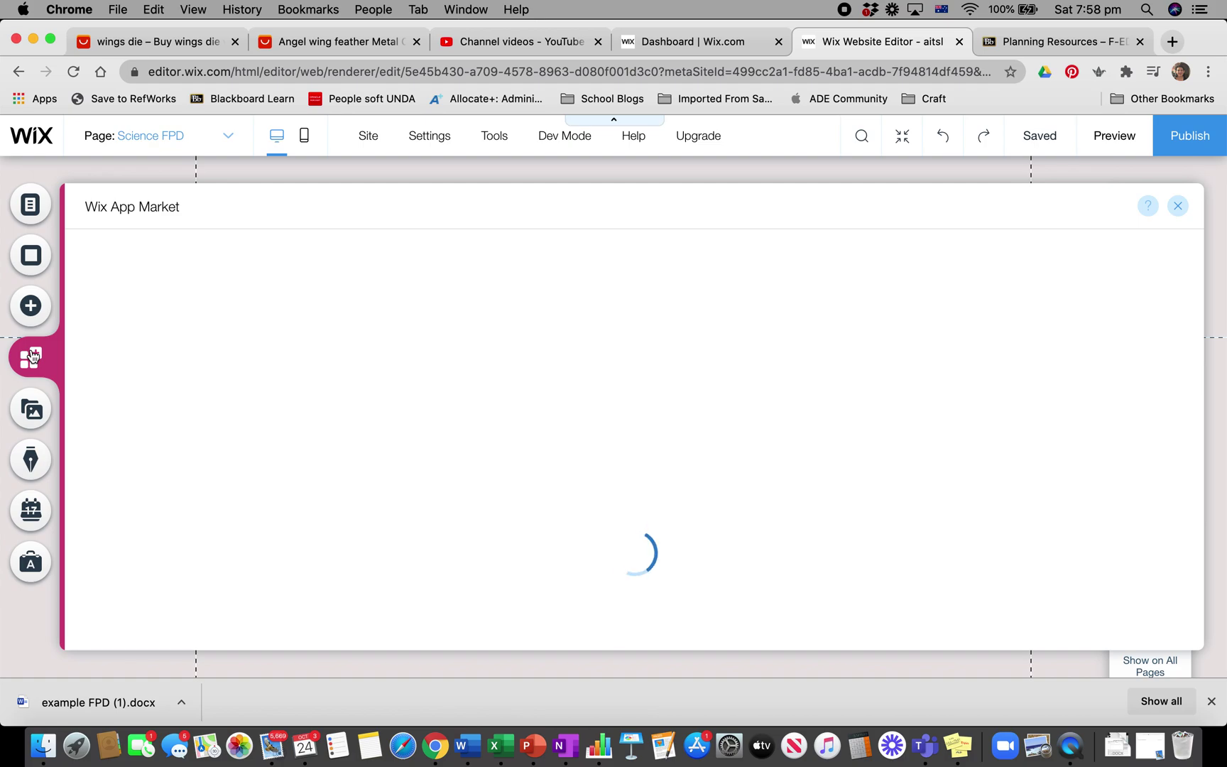
{"action": "left_click", "coordinate": [120, 250]}
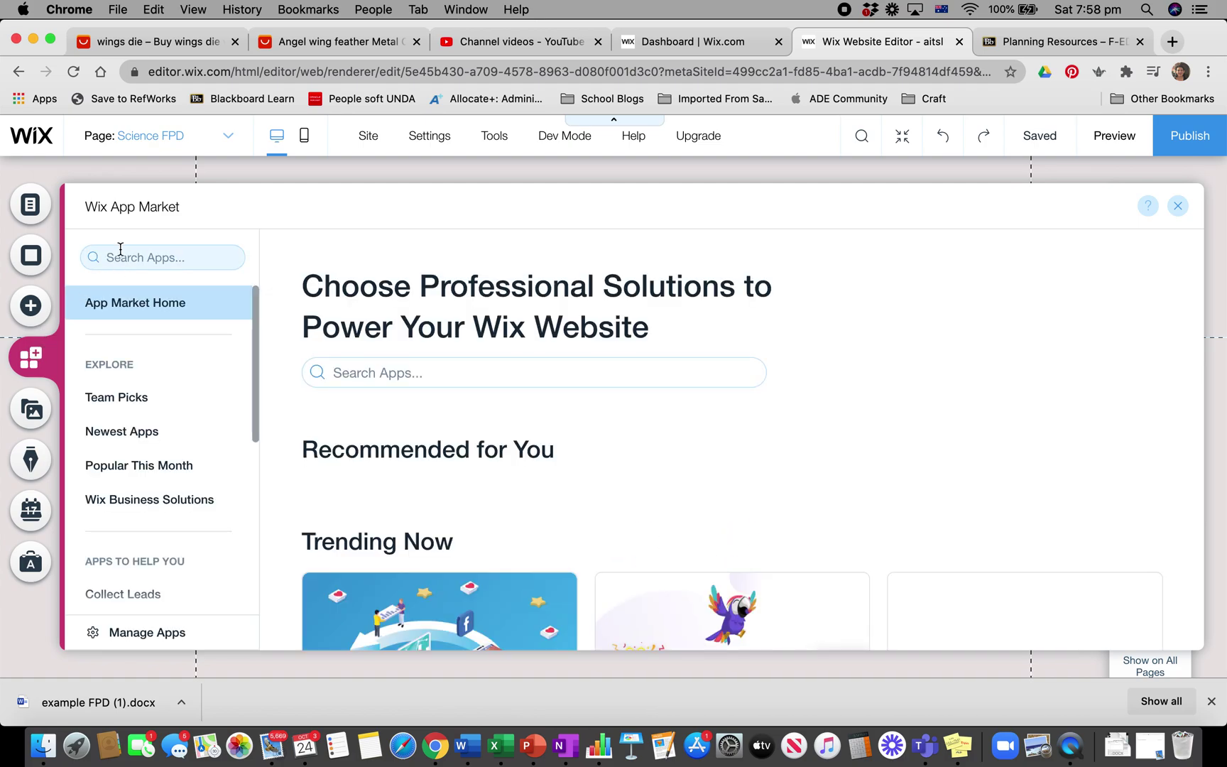
{"action": "type", "text": "PDF"}
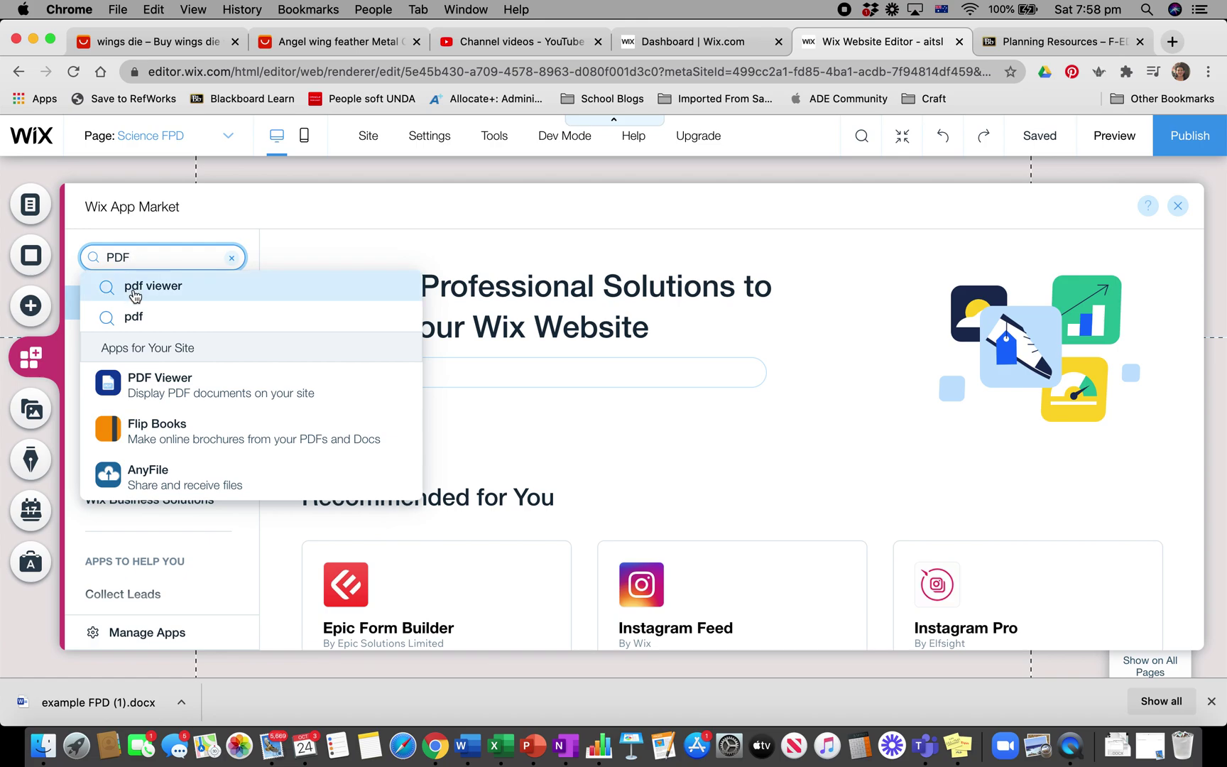
{"action": "left_click", "coordinate": [139, 287]}
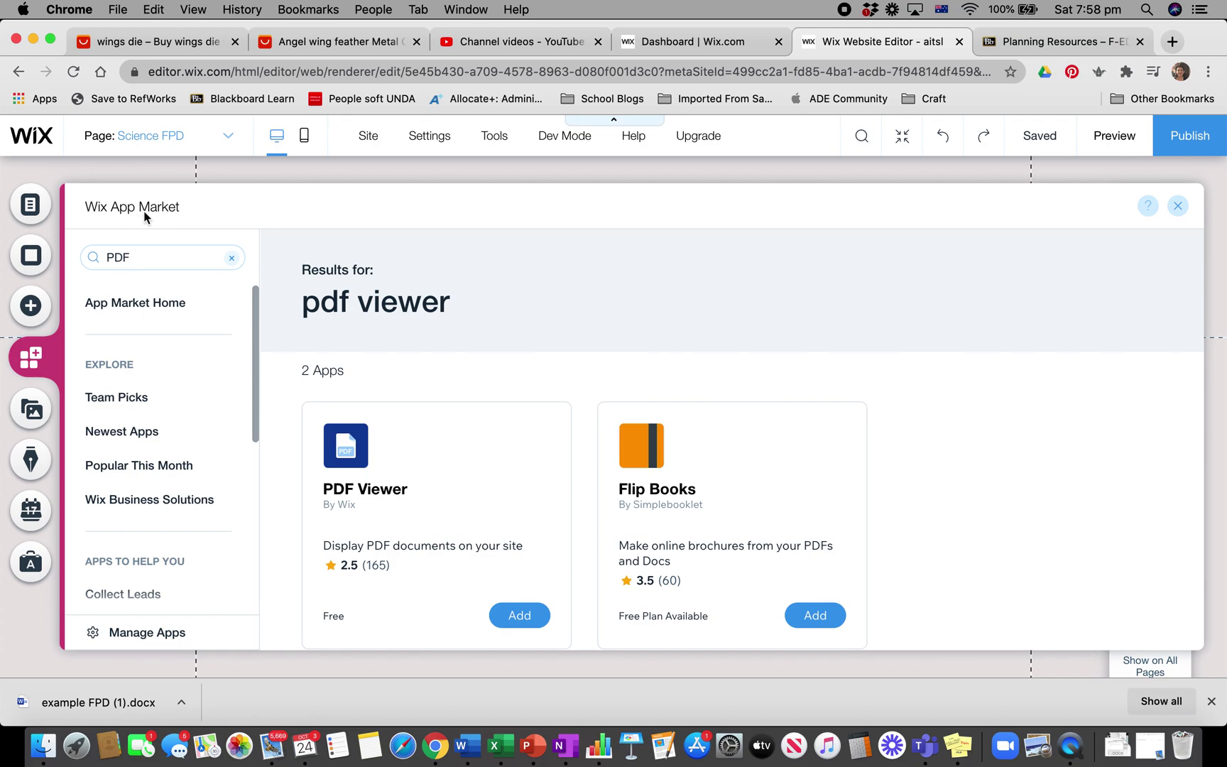
{"action": "left_click", "coordinate": [522, 611]}
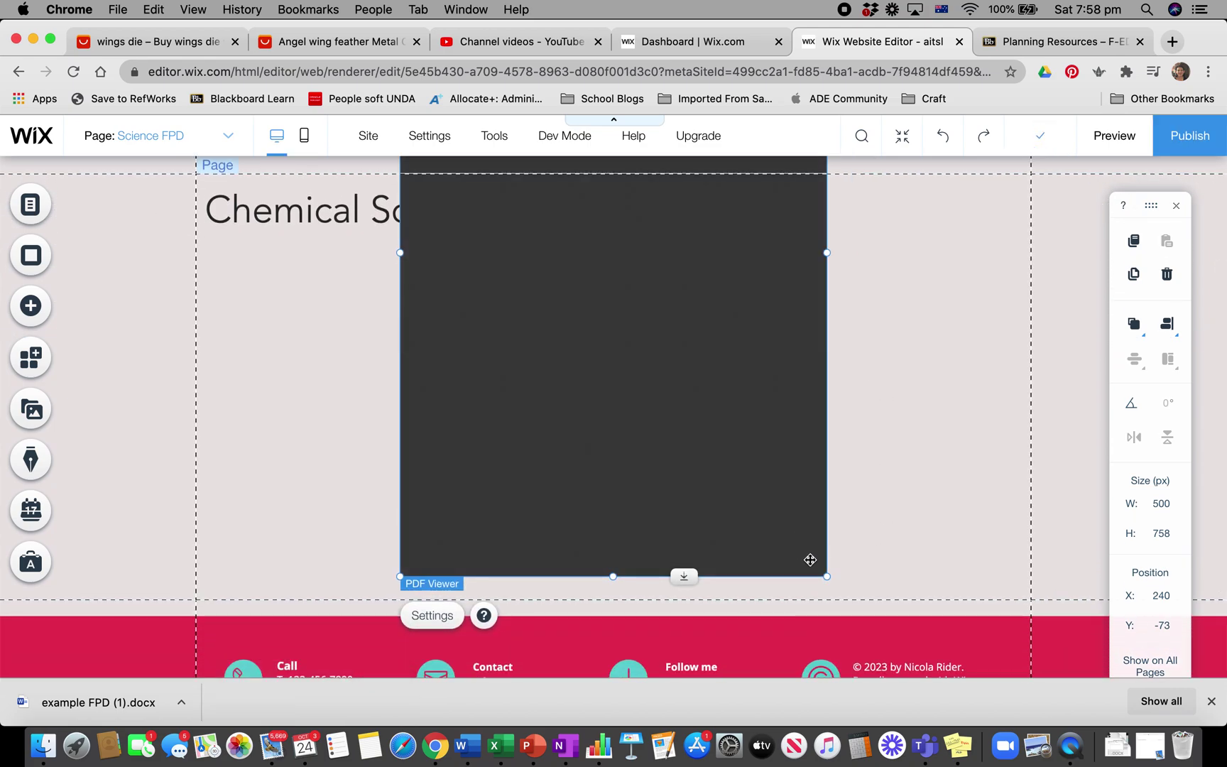
- Move the PDF Viewer under the Chemical Science FPD heading at X 0 and widen it to 956 px
{"action": "scroll", "coordinate": [814, 546], "scroll_direction": "up", "scroll_amount": 3}
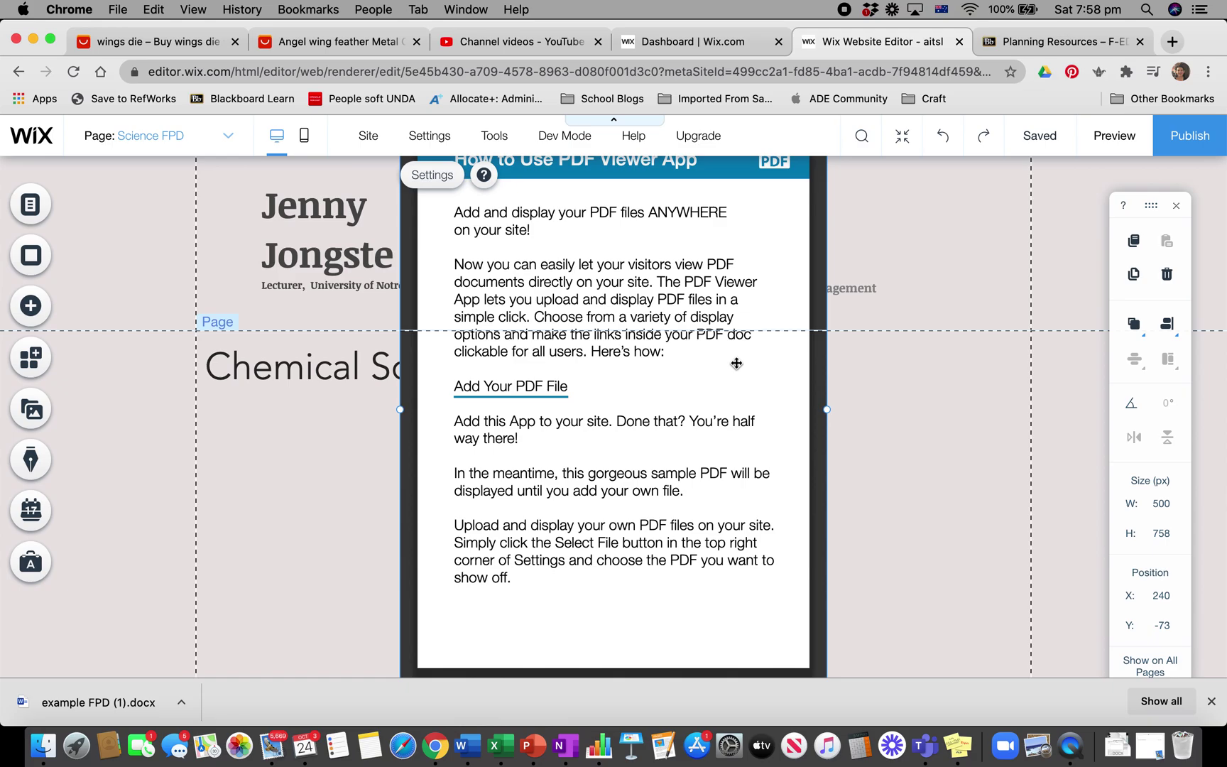
{"action": "left_click_drag", "start_coordinate": [735, 359], "coordinate": [714, 640]}
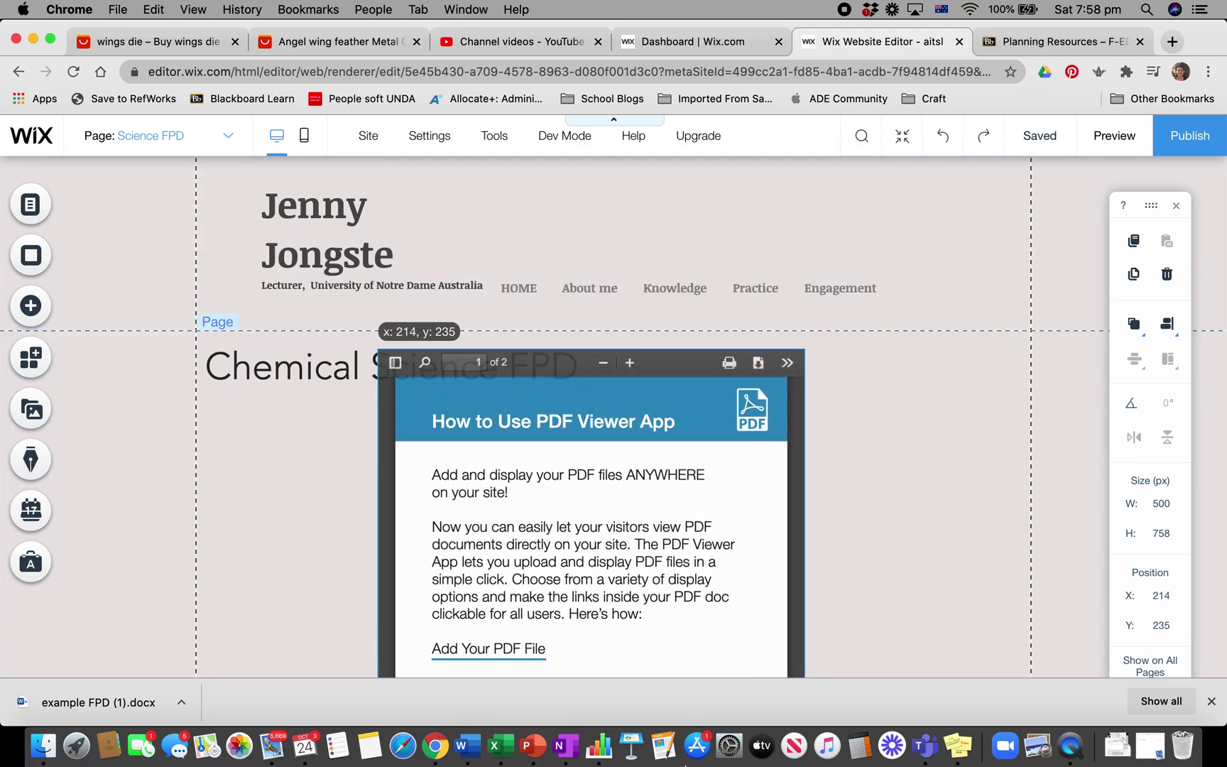
{"action": "scroll", "coordinate": [902, 562], "scroll_direction": "down", "scroll_amount": 3}
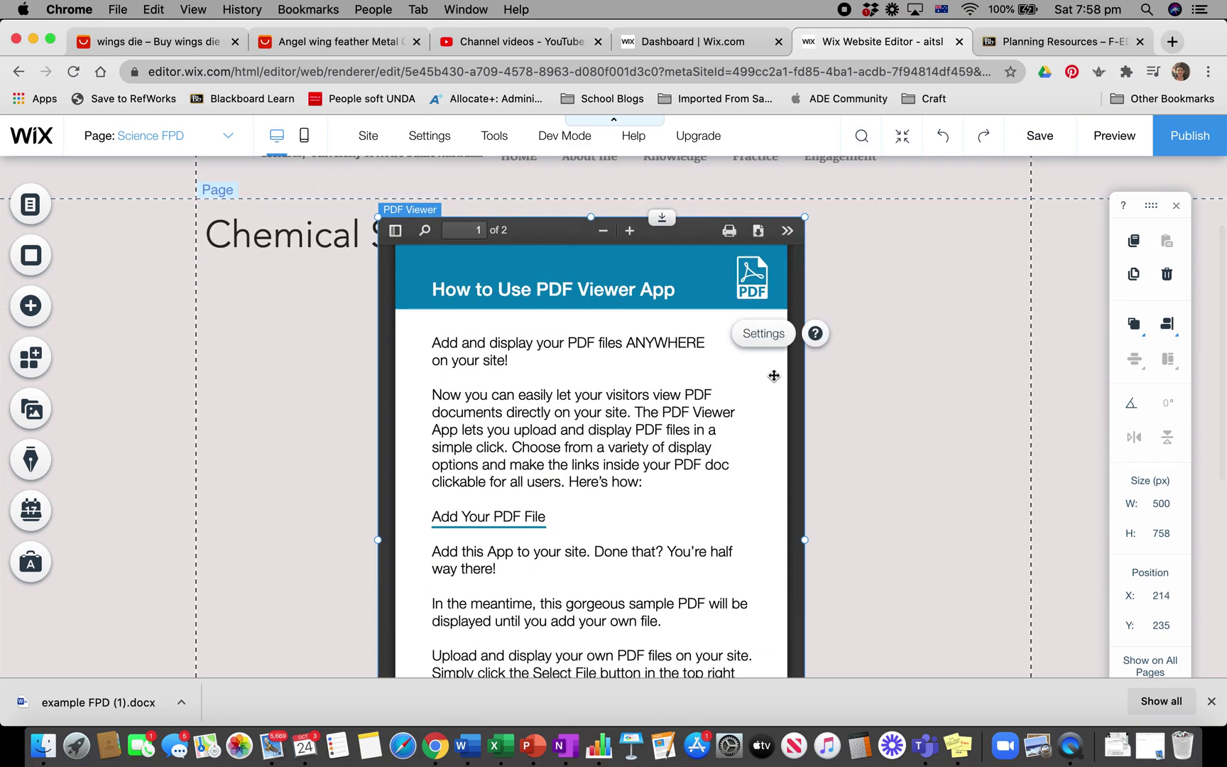
{"action": "left_click_drag", "start_coordinate": [775, 375], "coordinate": [591, 438]}
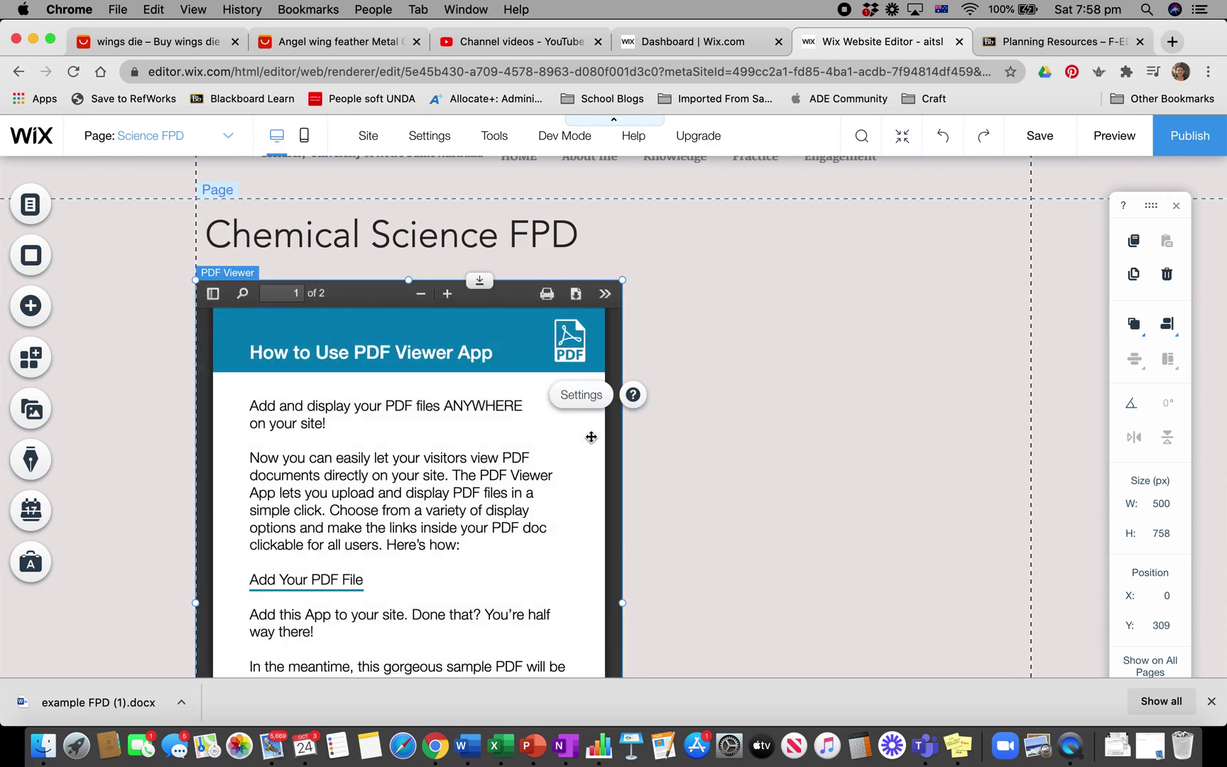
{"action": "left_click_drag", "start_coordinate": [623, 604], "coordinate": [1012, 565]}
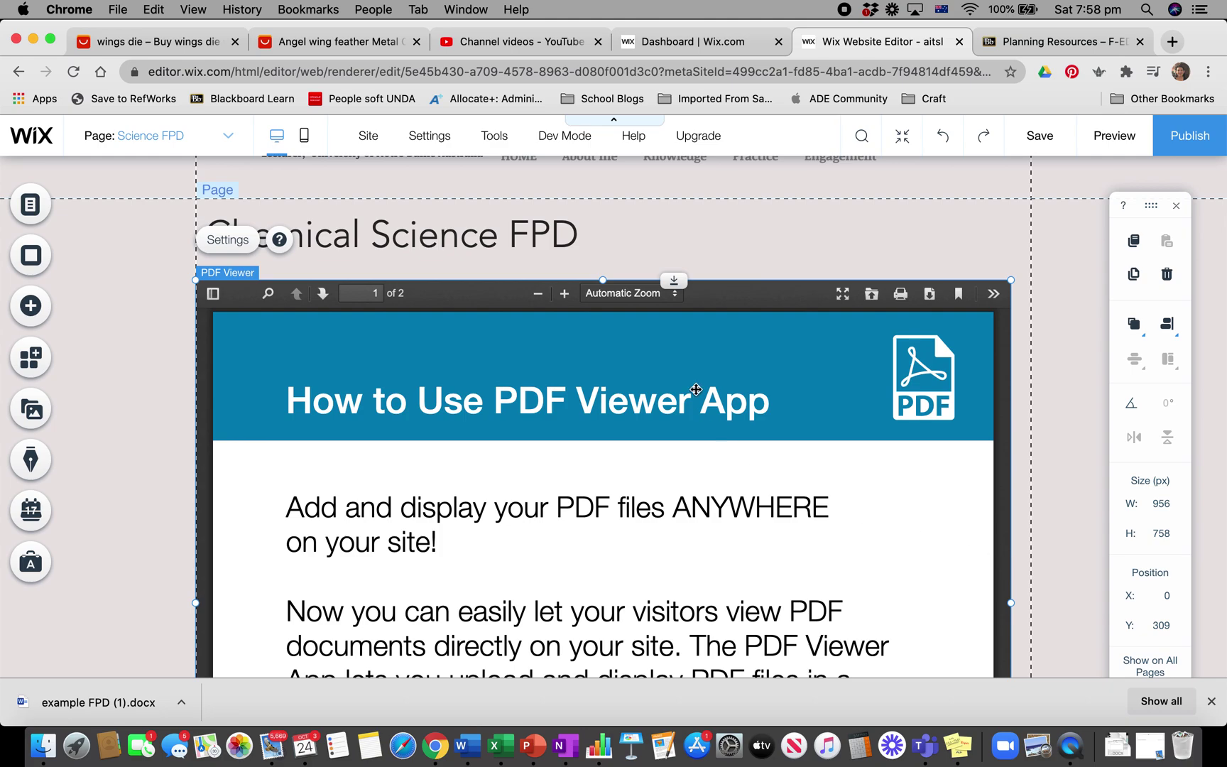
{"action": "scroll", "coordinate": [630, 394], "scroll_direction": "down", "scroll_amount": 3}
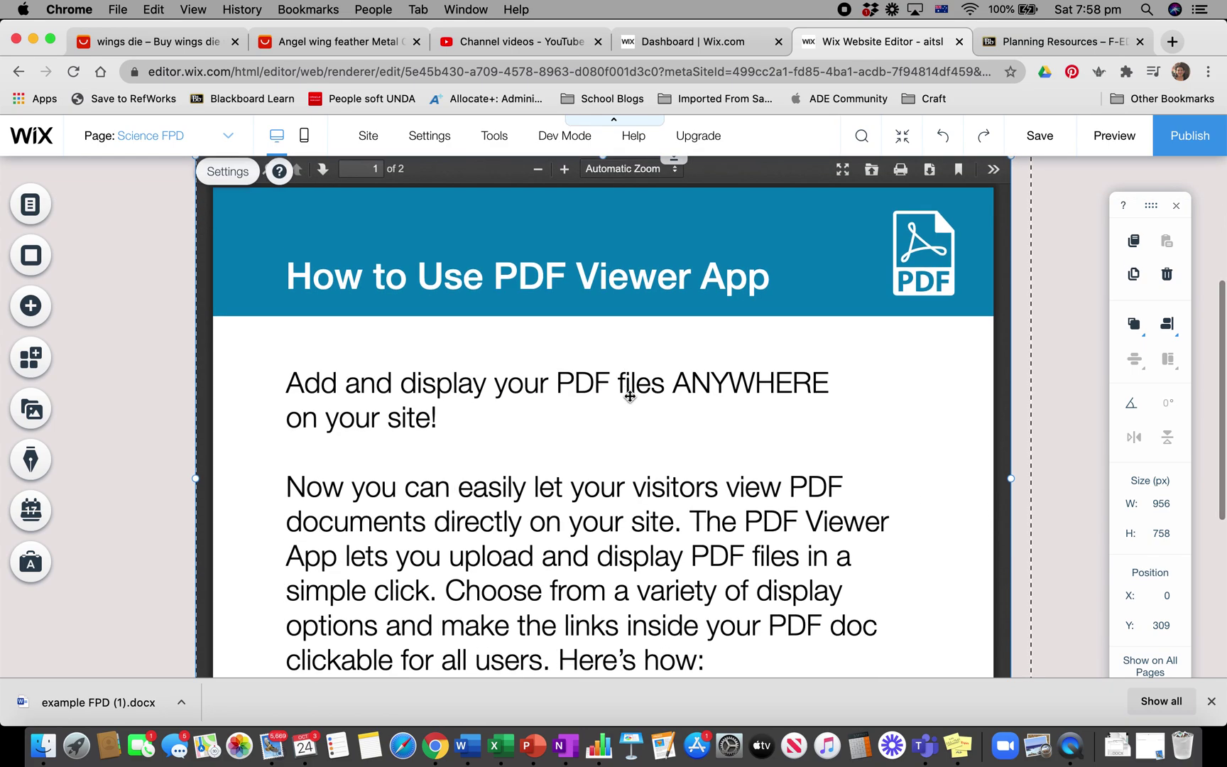
{"action": "scroll", "coordinate": [630, 395], "scroll_direction": "up", "scroll_amount": 2}
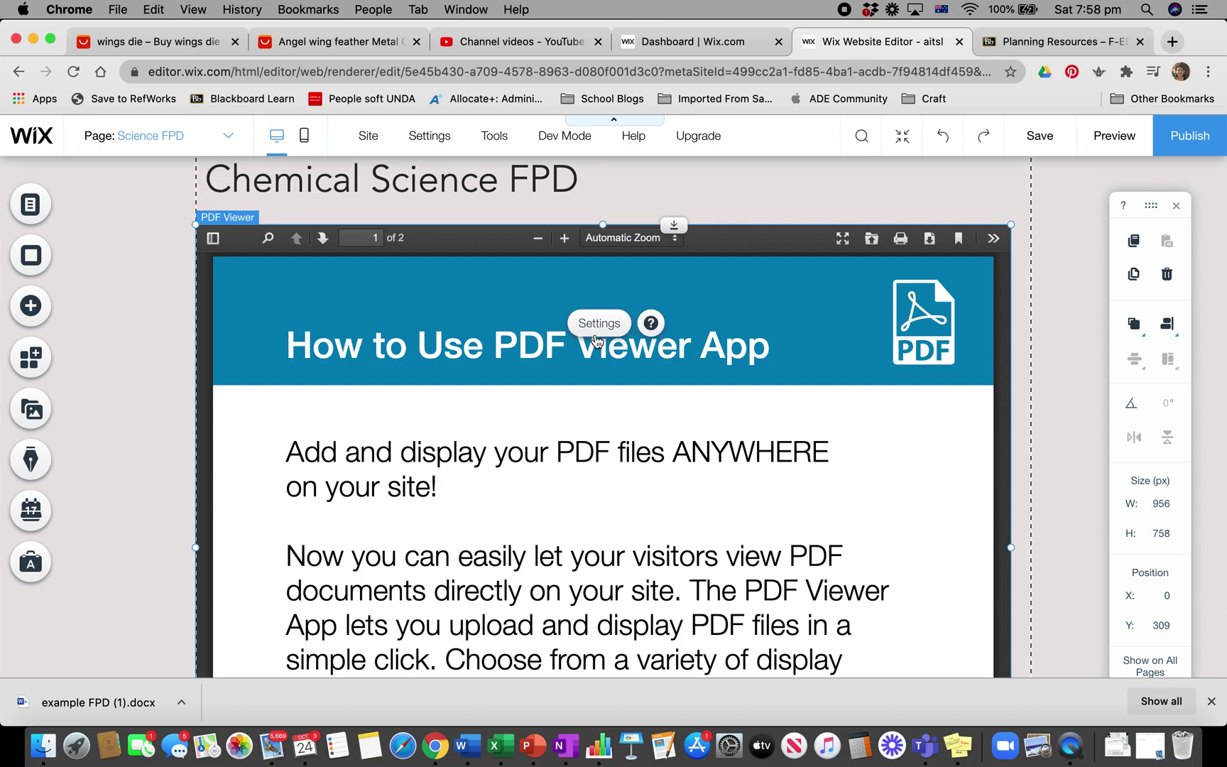
{"action": "left_click", "coordinate": [597, 325]}
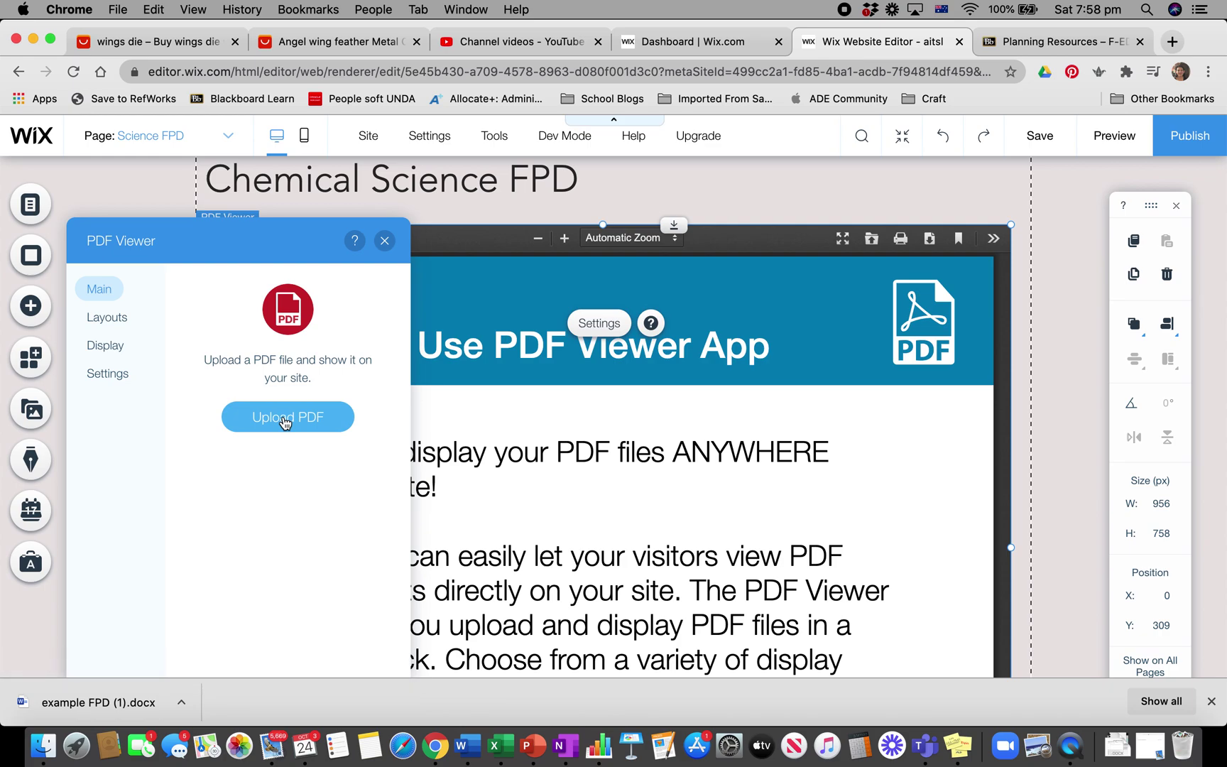
- Upload the 20S2 EDUC3221 Course Outline .docx from Downloads and try adding it to the viewer
{"action": "left_click", "coordinate": [285, 423]}
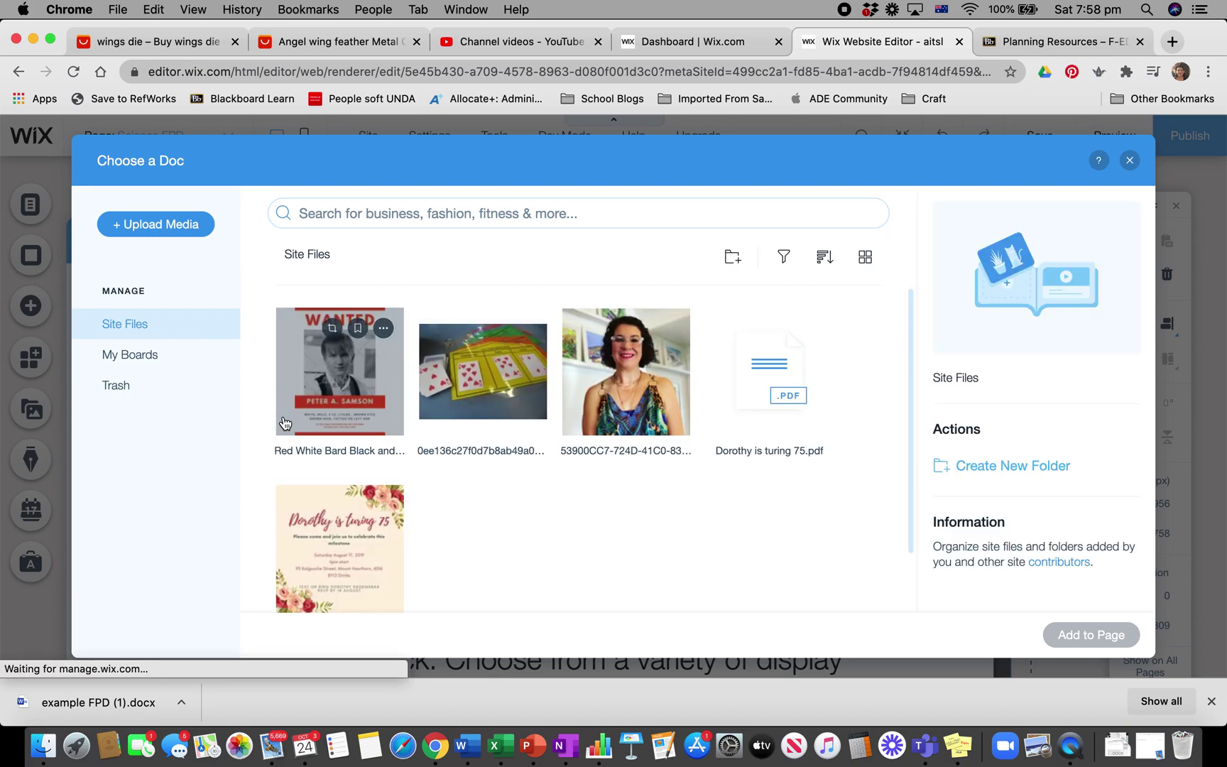
{"action": "left_click", "coordinate": [175, 225]}
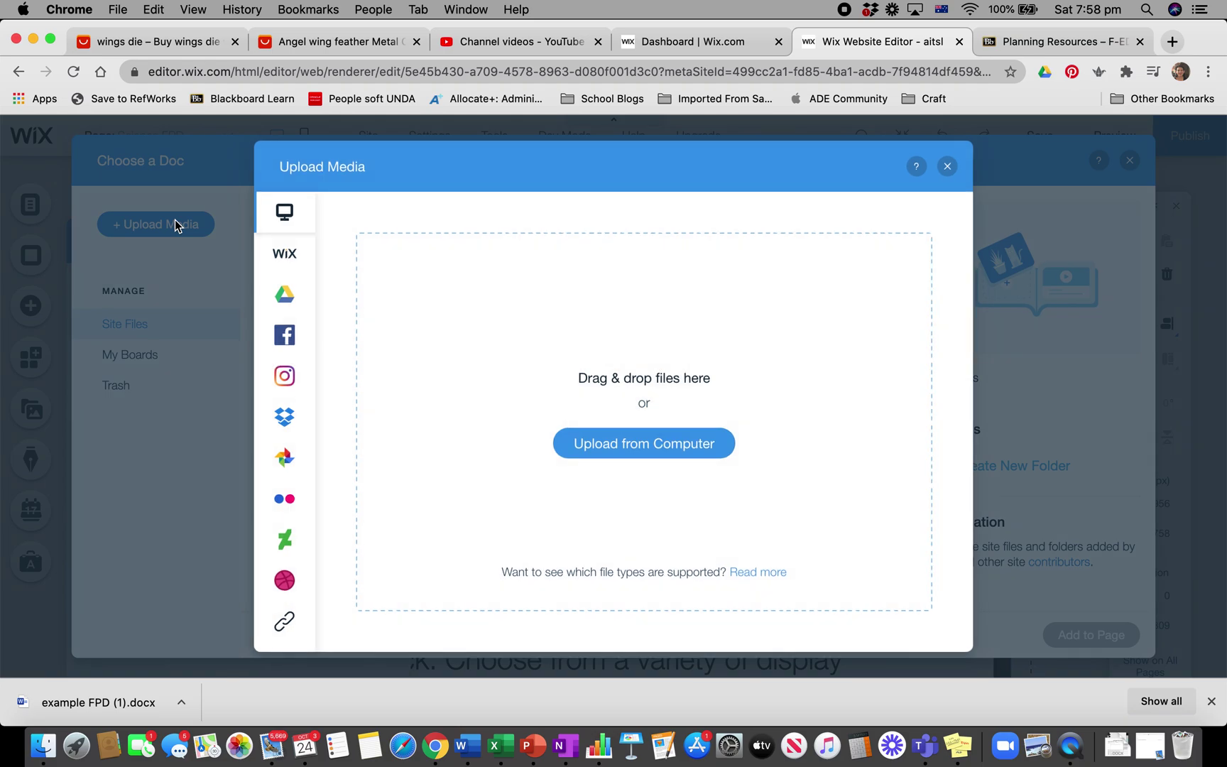
{"action": "left_click", "coordinate": [627, 444]}
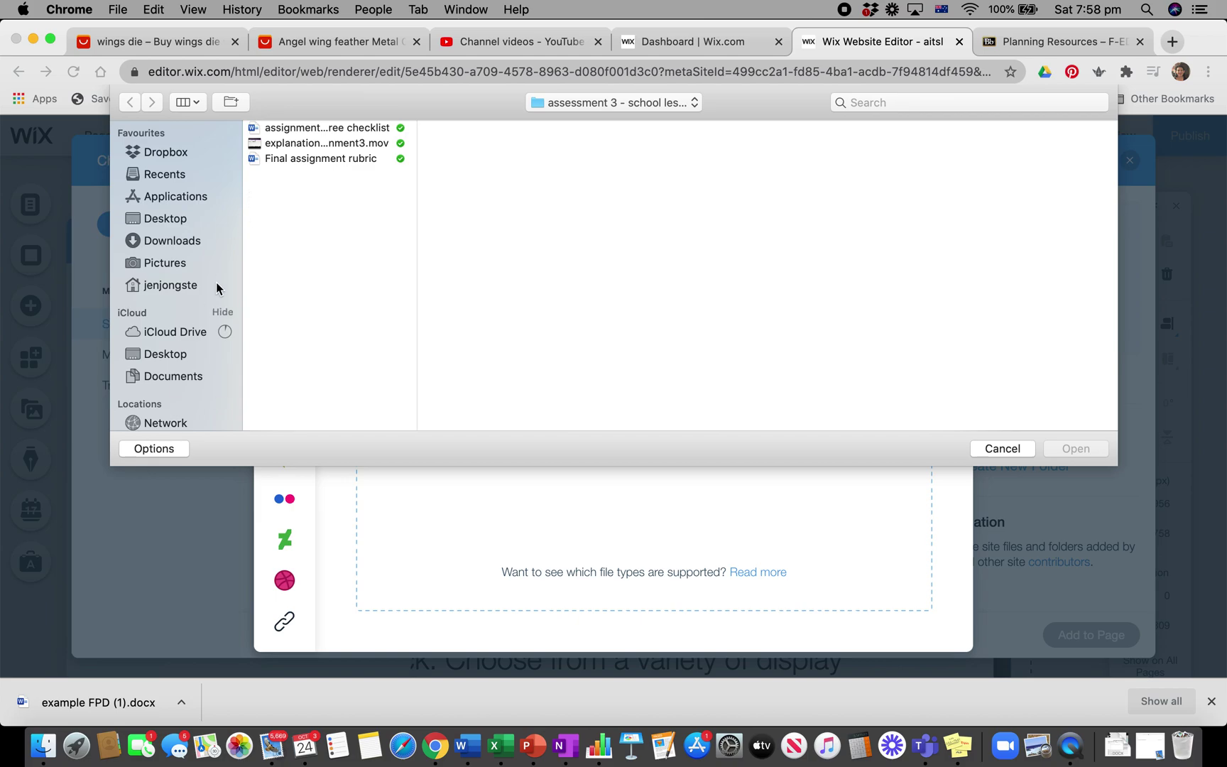
{"action": "left_click", "coordinate": [164, 241]}
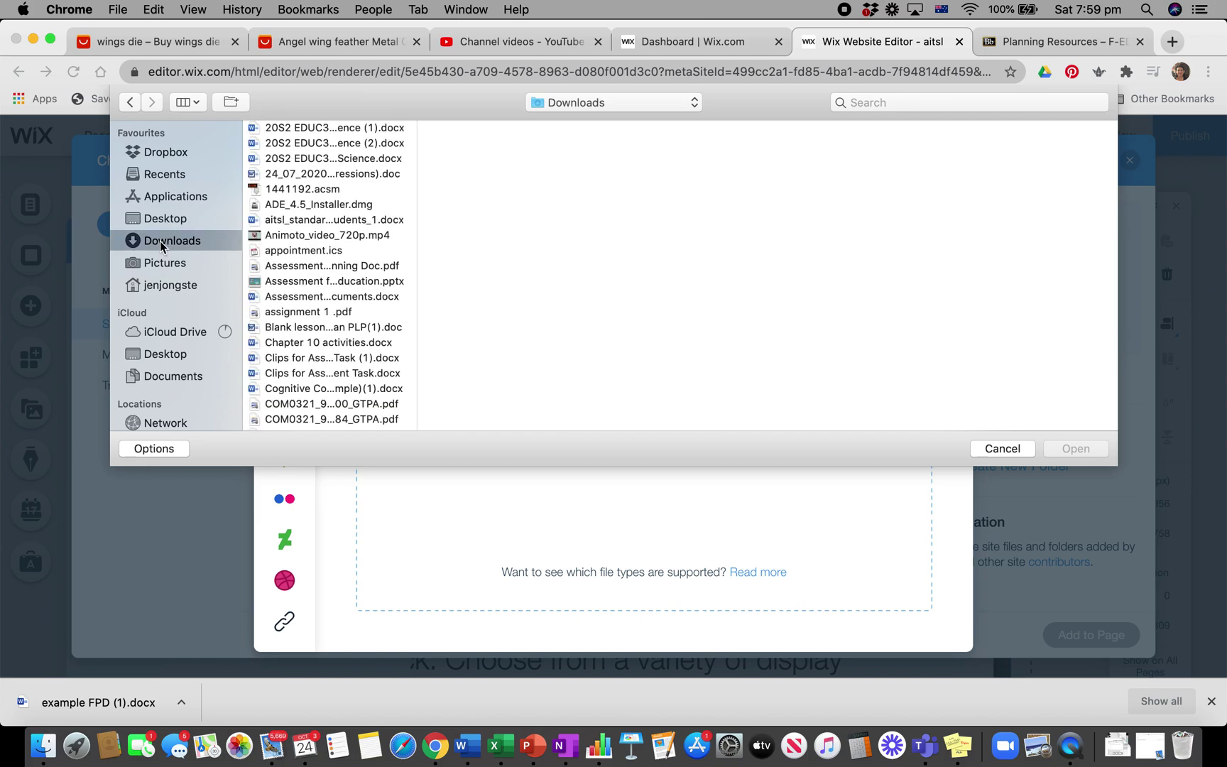
{"action": "left_click", "coordinate": [311, 130]}
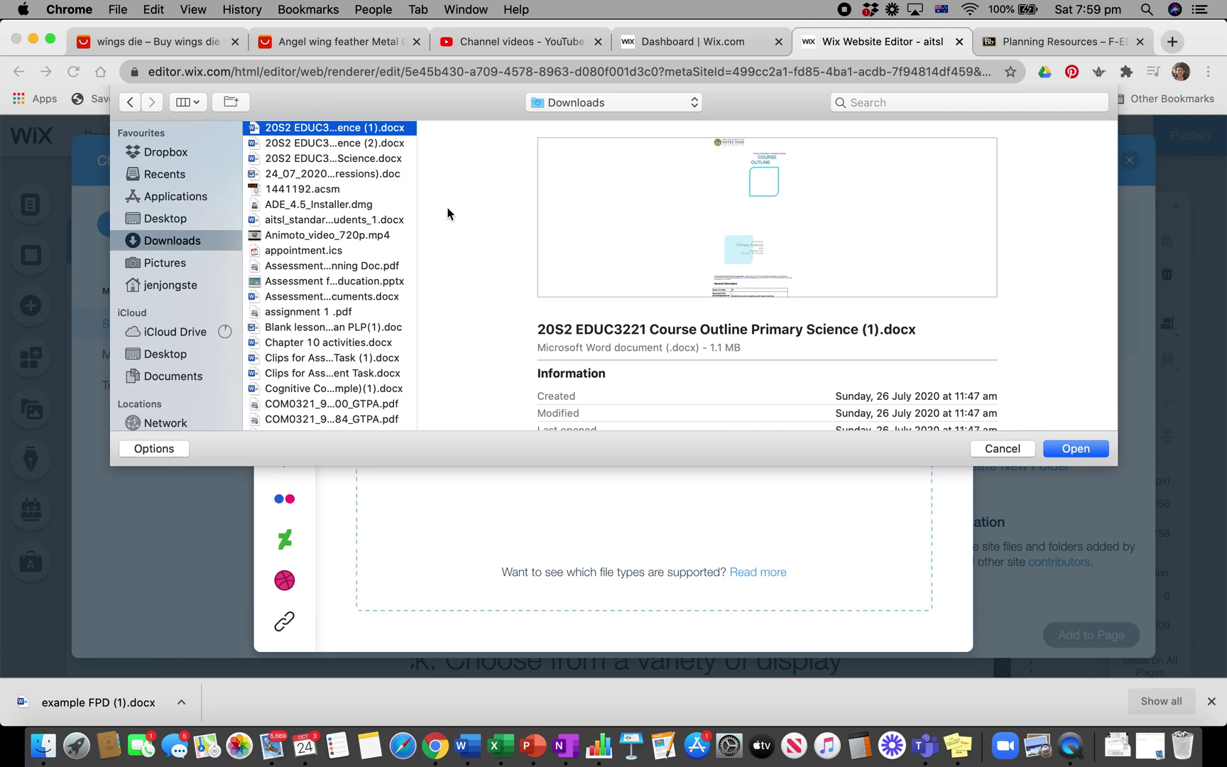
{"action": "left_click", "coordinate": [1076, 449]}
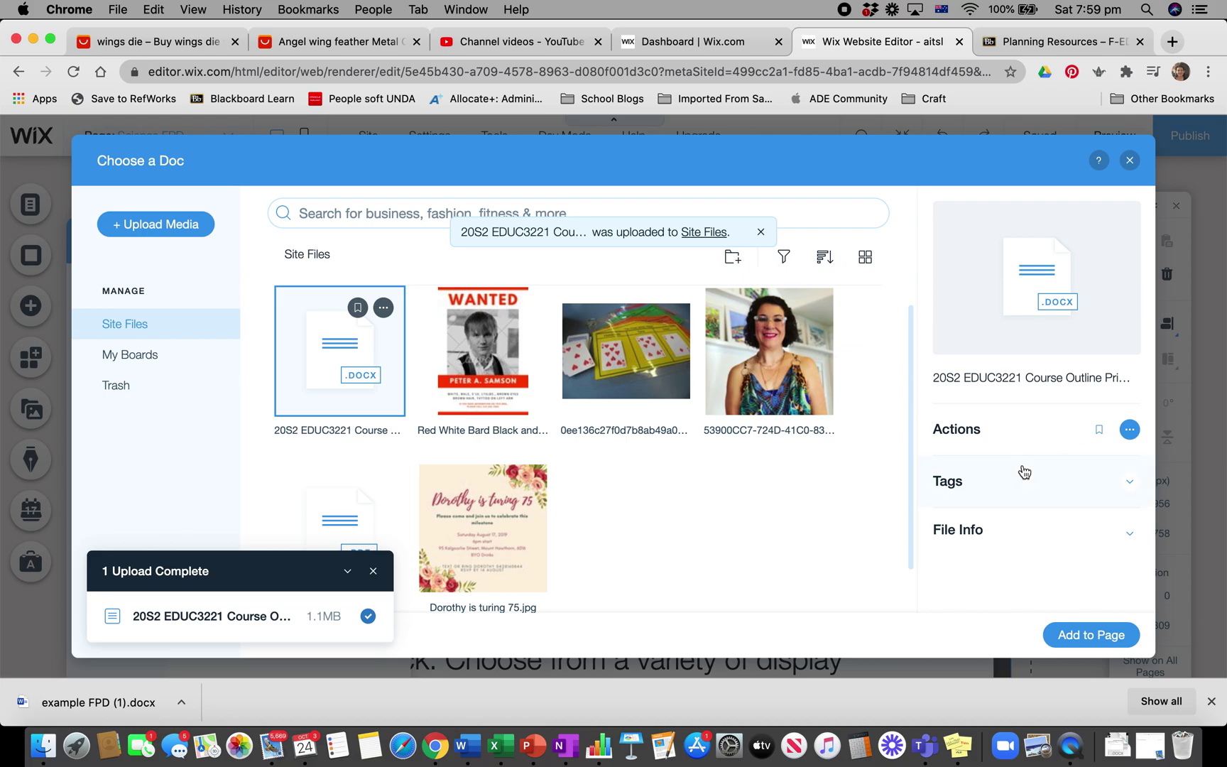
{"action": "left_click", "coordinate": [1091, 635]}
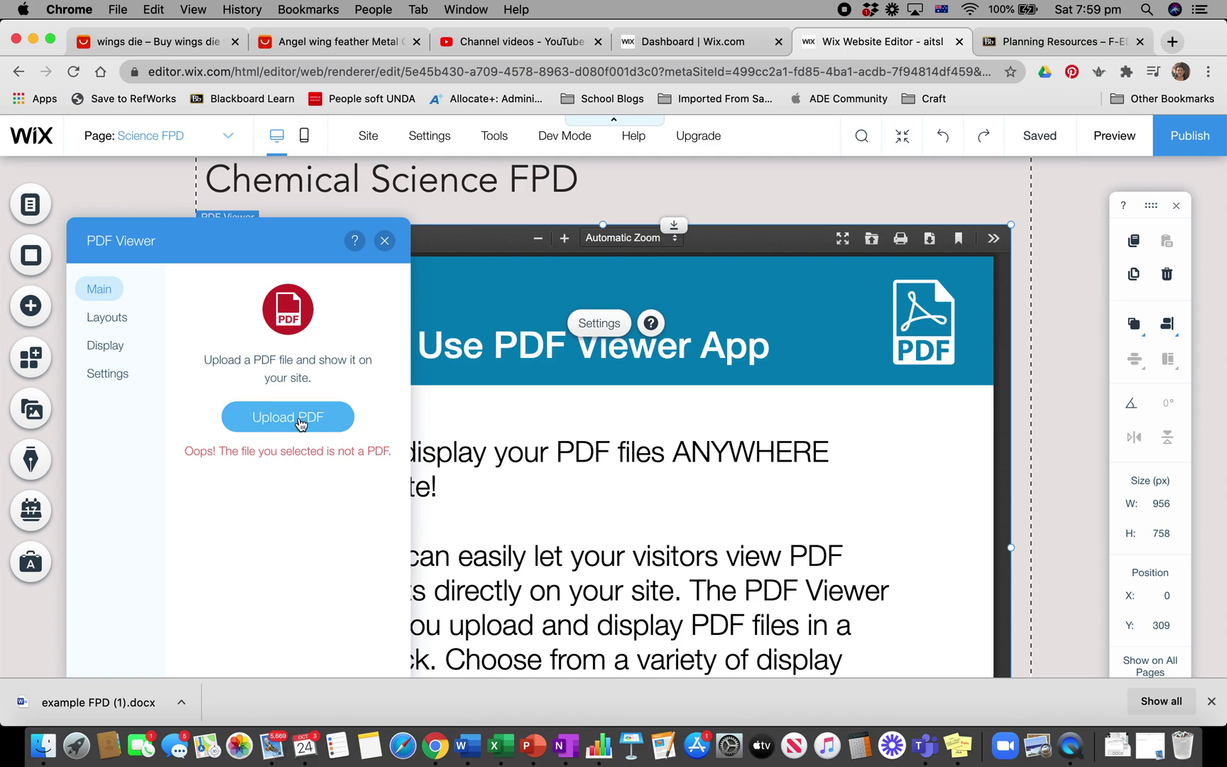
- Upload Assessment 2 EDUC2001 Planning Doc.pdf and add it to the PDF Viewer
{"action": "left_click", "coordinate": [300, 423]}
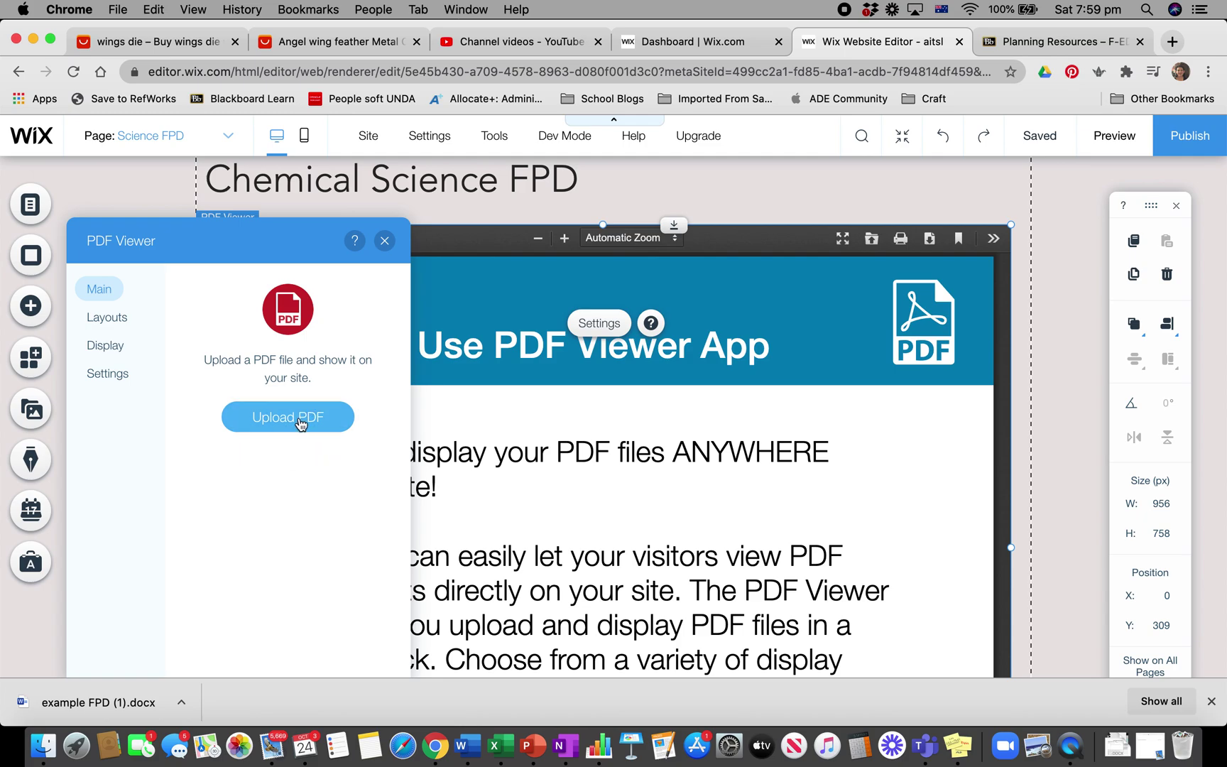
{"action": "left_click", "coordinate": [300, 423]}
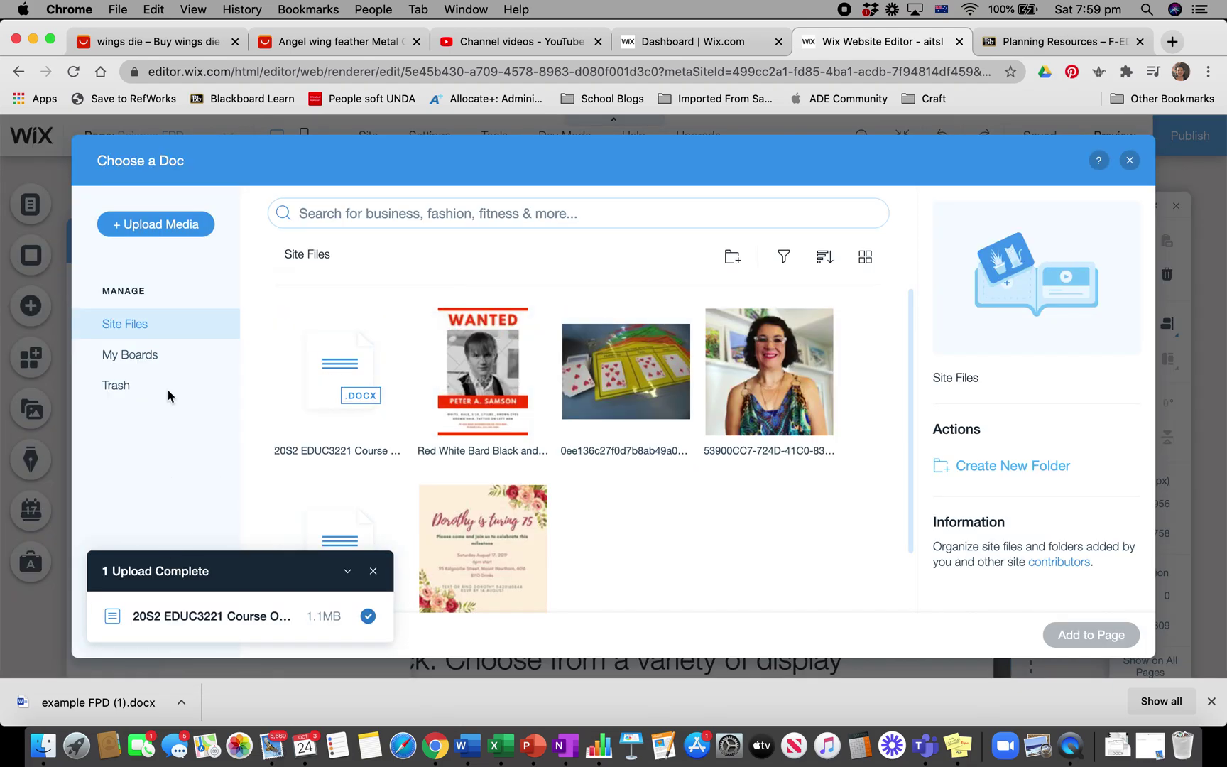
{"action": "left_click", "coordinate": [174, 231]}
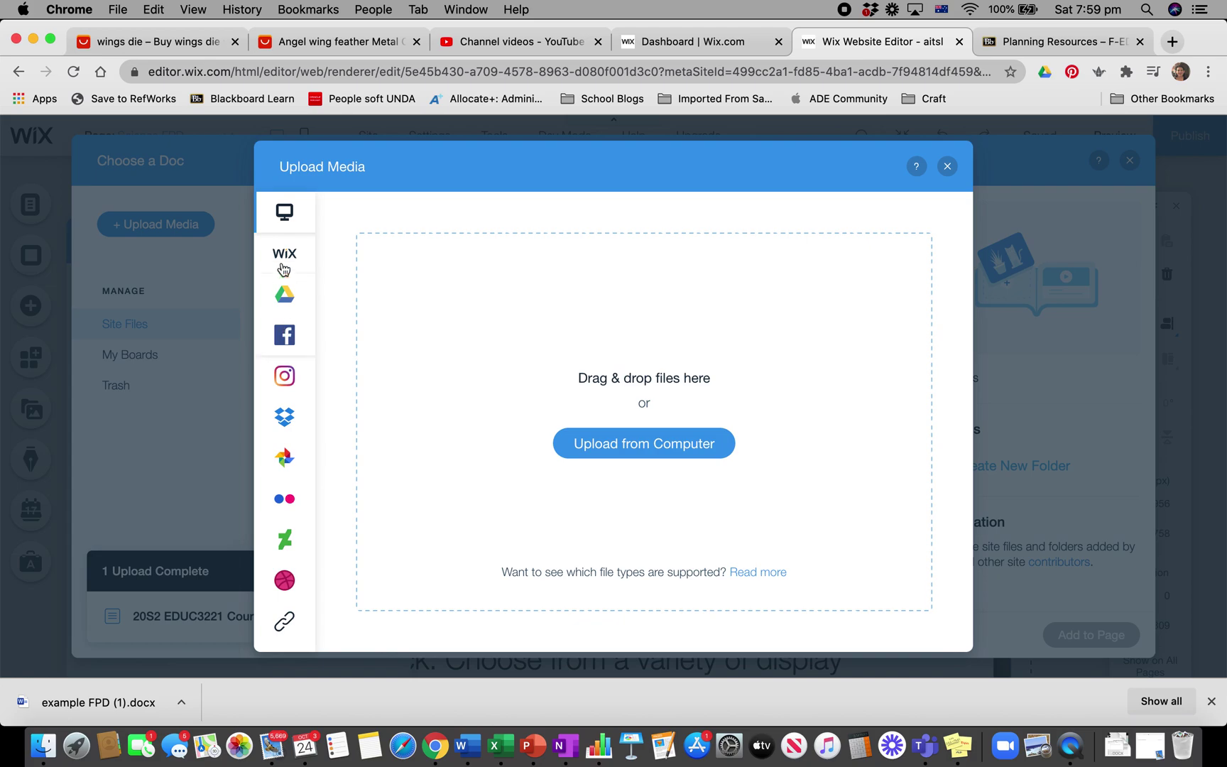
{"action": "left_click", "coordinate": [619, 449]}
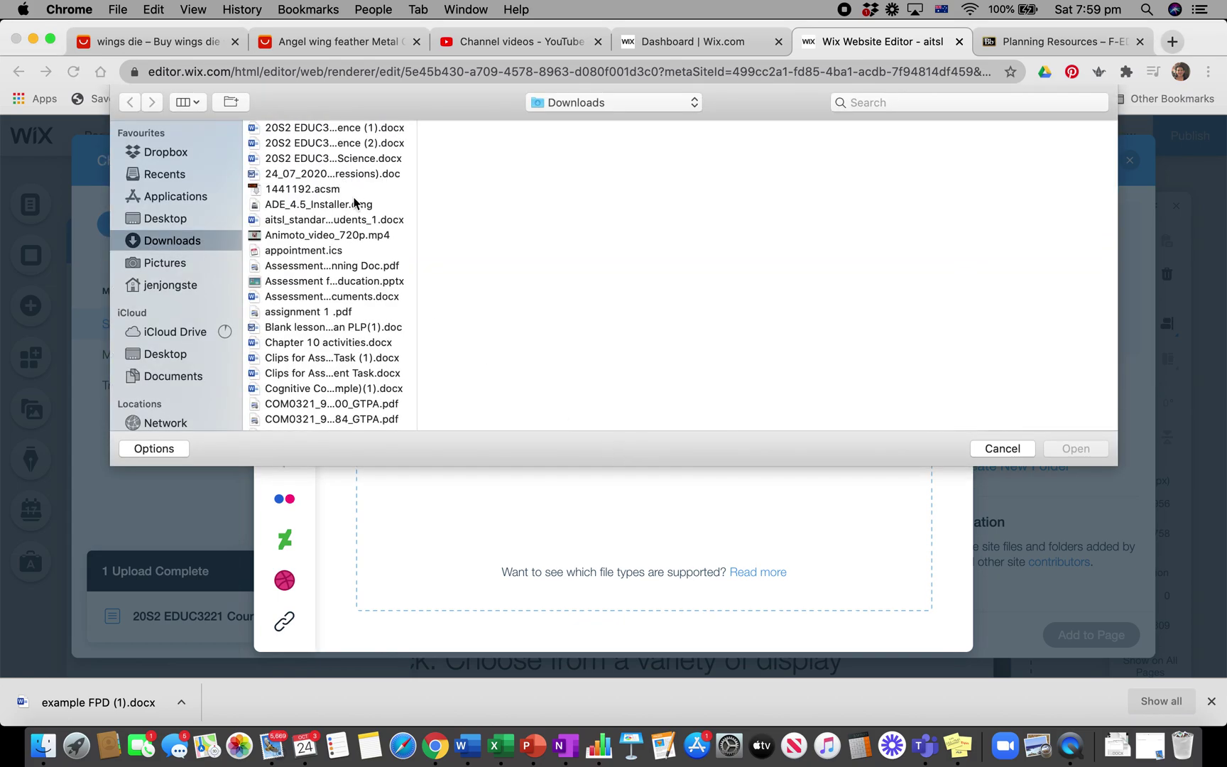
{"action": "left_click", "coordinate": [317, 267]}
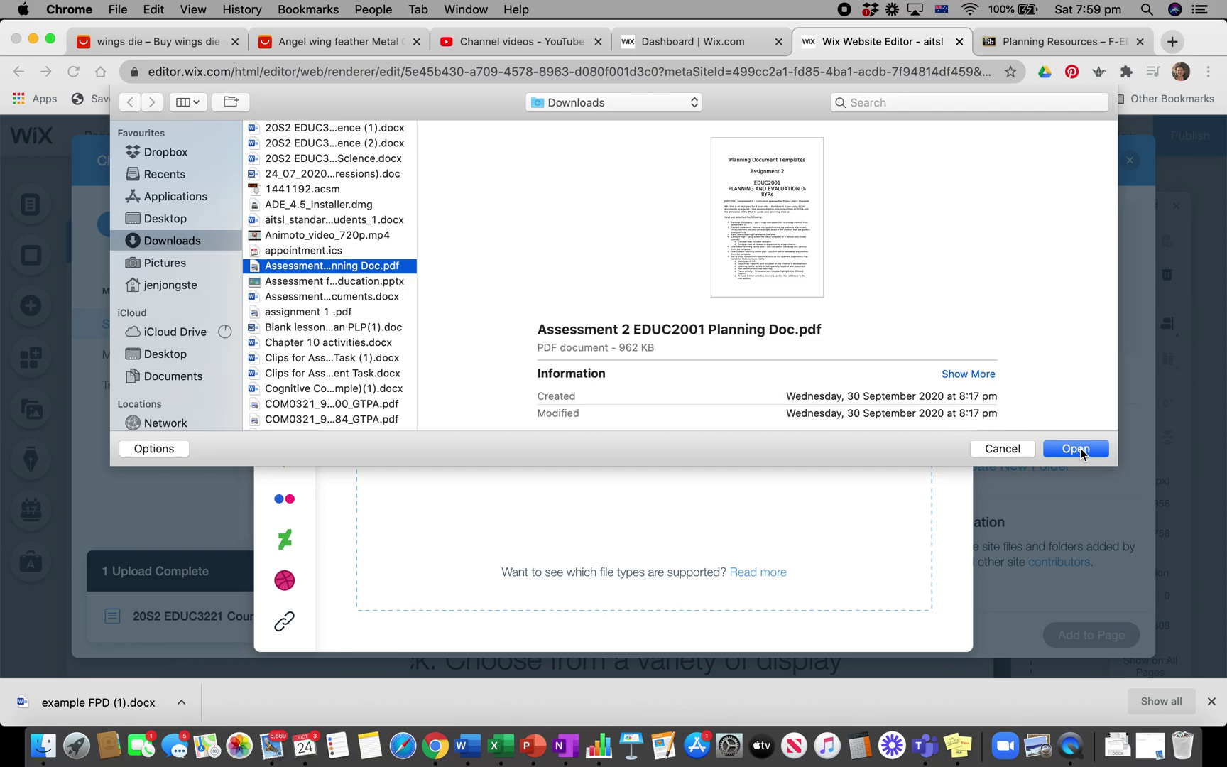
{"action": "left_click", "coordinate": [1080, 449]}
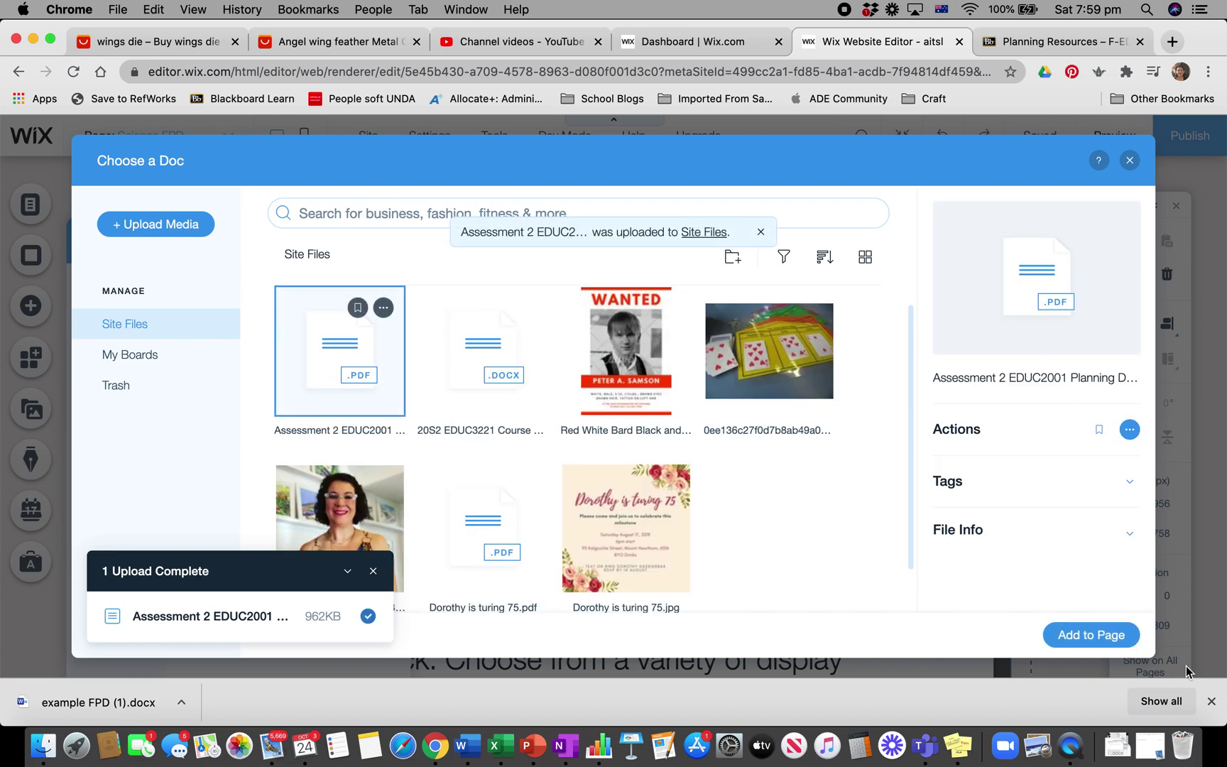
{"action": "left_click", "coordinate": [1090, 641]}
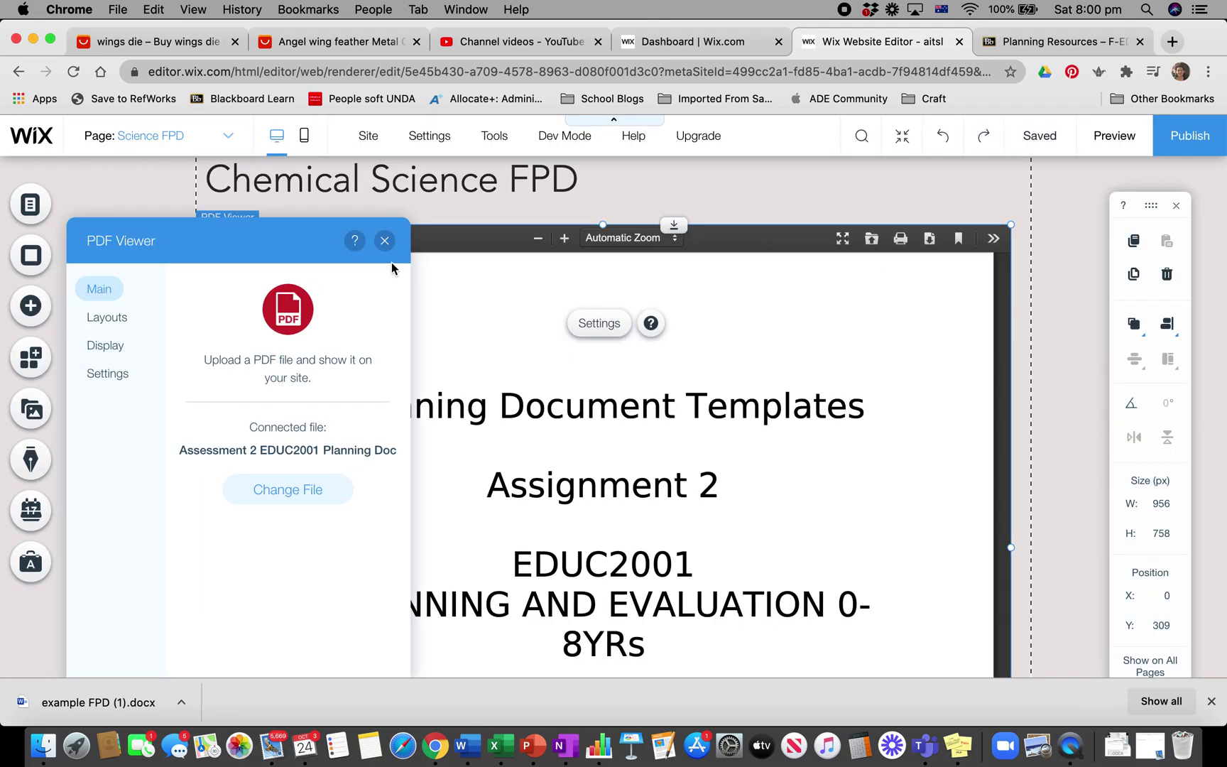
- Close the viewer settings and scroll over the 28-page planning PDF under the heading
{"action": "left_click", "coordinate": [385, 242]}
{"action": "scroll", "coordinate": [858, 541], "scroll_direction": "down", "scroll_amount": 6}
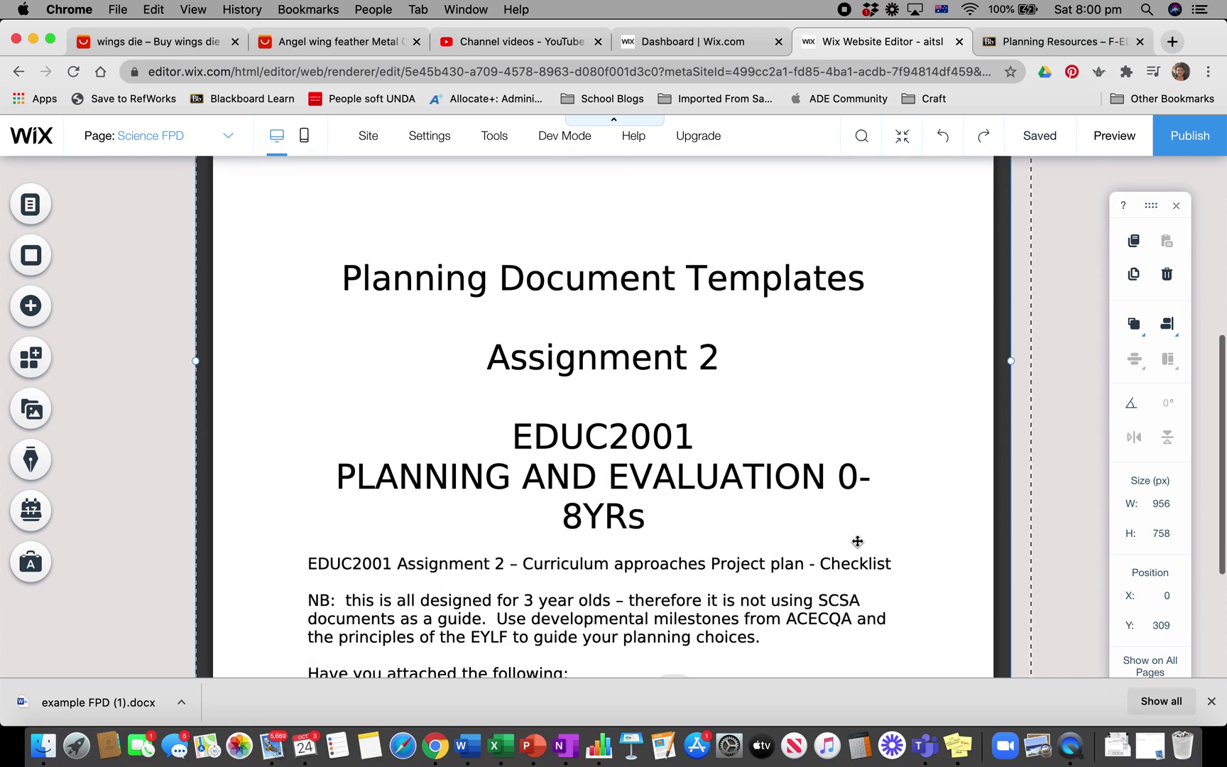
{"action": "scroll", "coordinate": [858, 542], "scroll_direction": "up", "scroll_amount": 3}
{"action": "scroll", "coordinate": [859, 541], "scroll_direction": "up", "scroll_amount": 3}
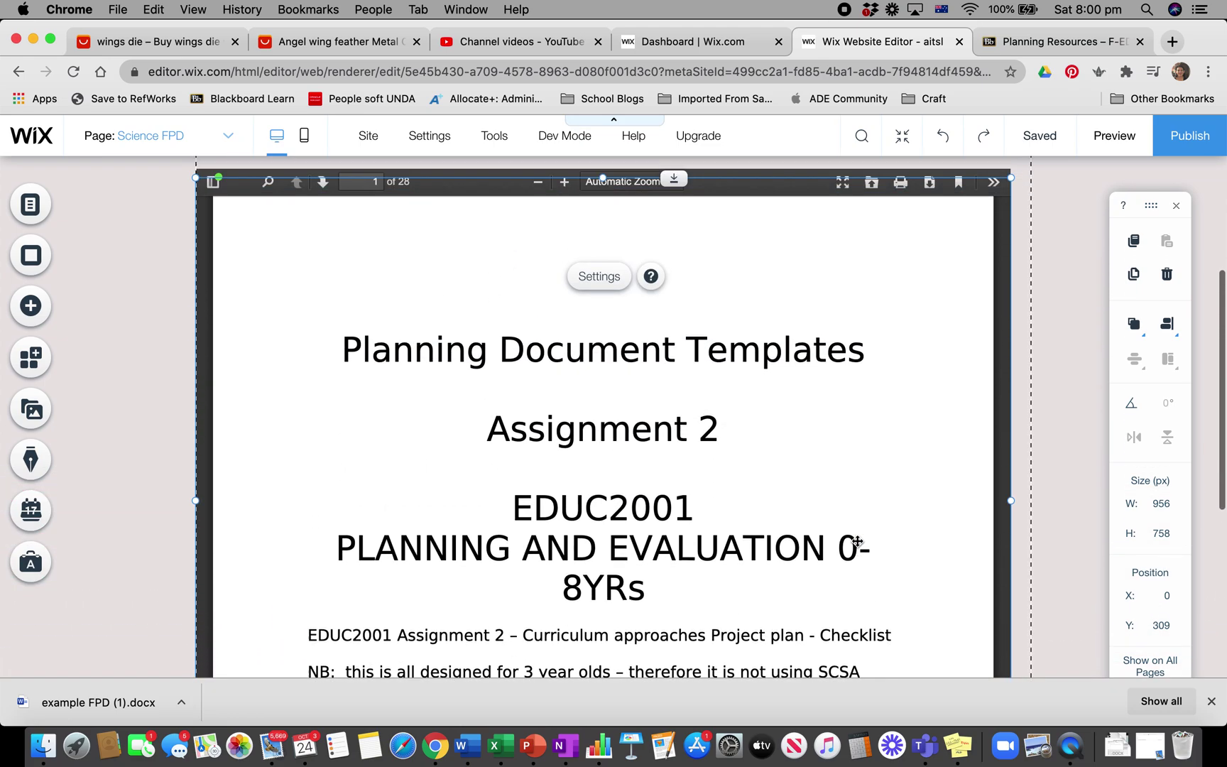
{"action": "scroll", "coordinate": [858, 542], "scroll_direction": "down", "scroll_amount": 3}
{"action": "scroll", "coordinate": [858, 542], "scroll_direction": "down", "scroll_amount": 2}
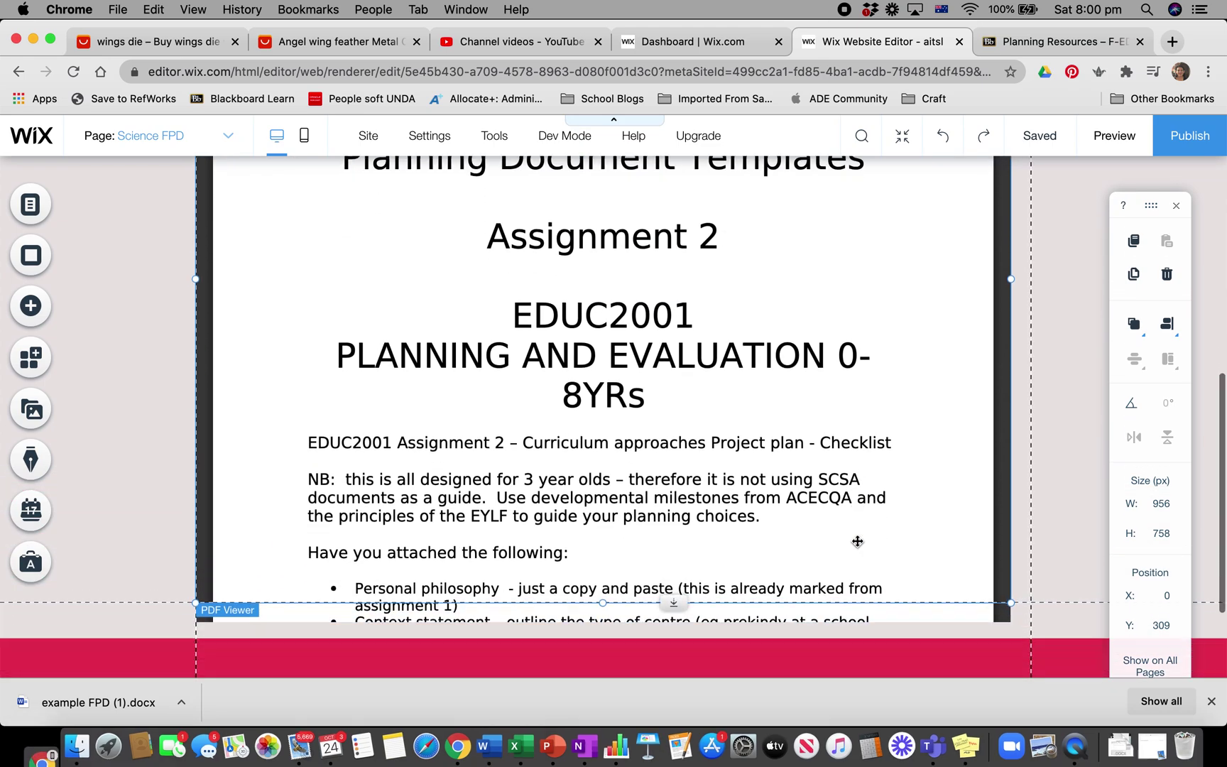
{"action": "scroll", "coordinate": [858, 541], "scroll_direction": "up", "scroll_amount": 3}
{"action": "scroll", "coordinate": [858, 541], "scroll_direction": "up", "scroll_amount": 3}
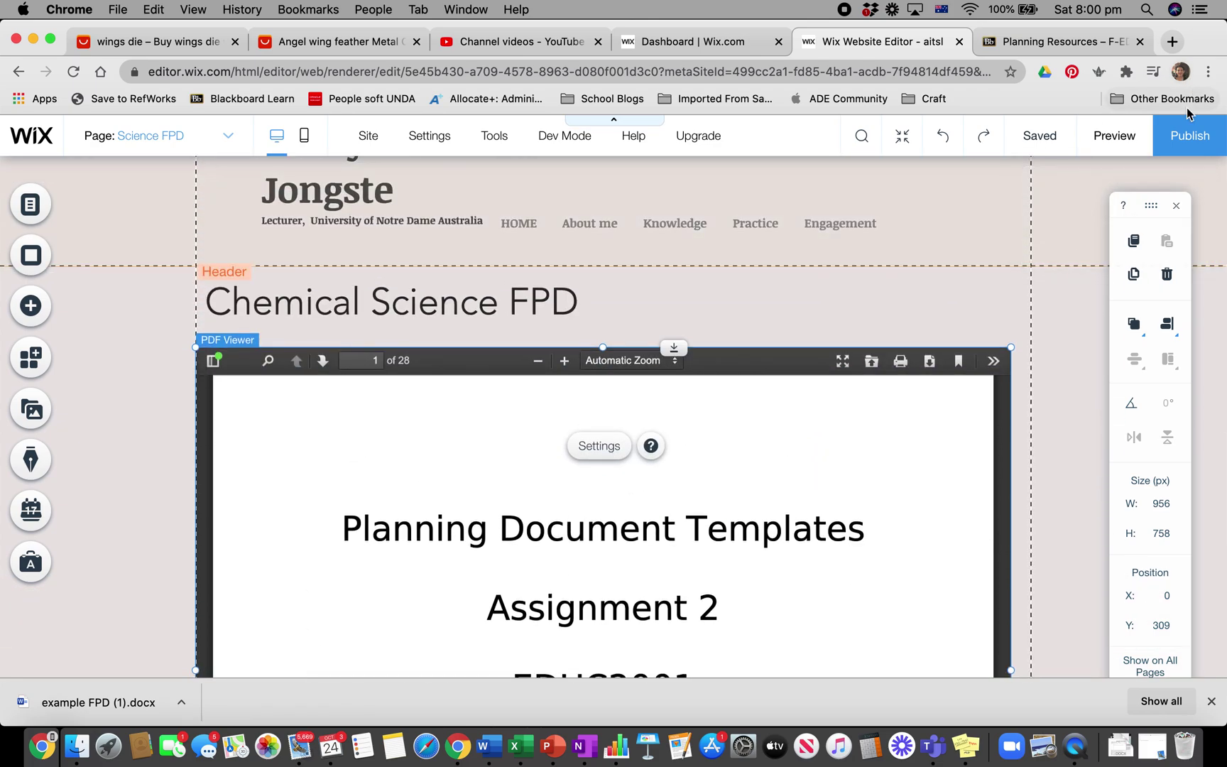
- Publish the site and follow the Science FPD Assignment link from the live Standard 3.2 page
{"action": "left_click", "coordinate": [1181, 138]}
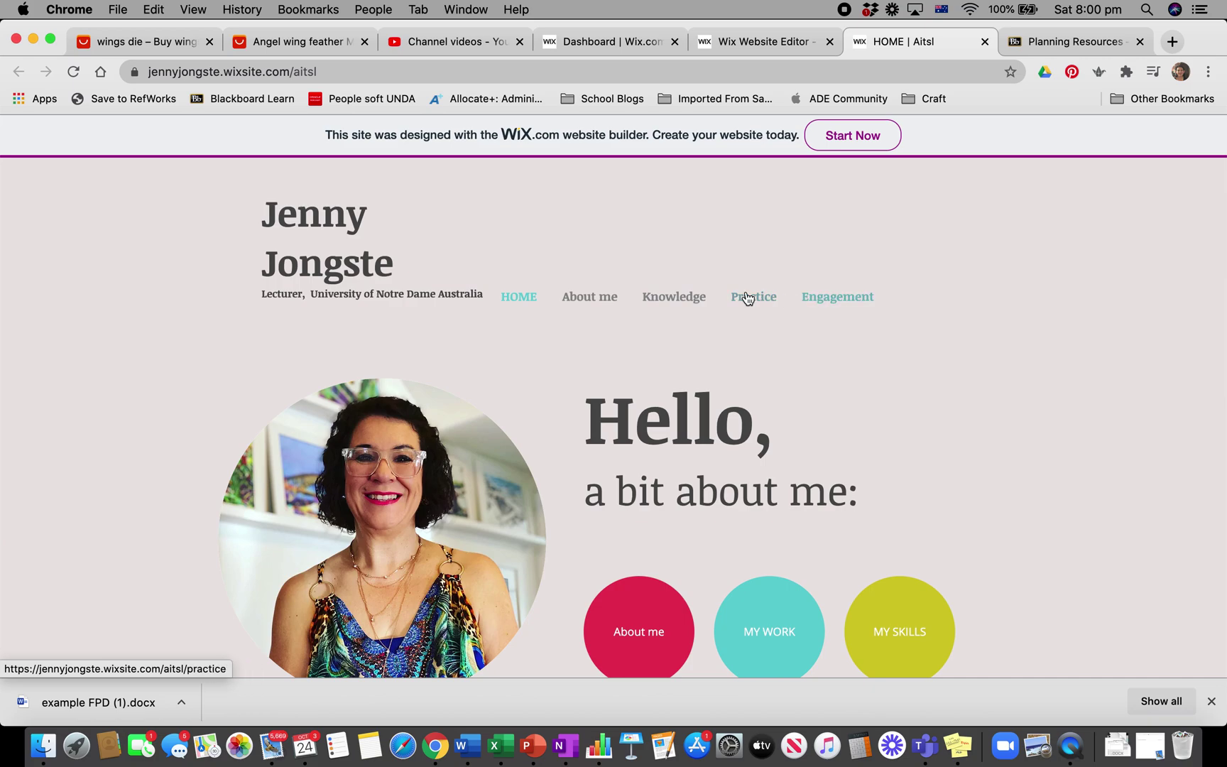
{"action": "left_click", "coordinate": [746, 332]}
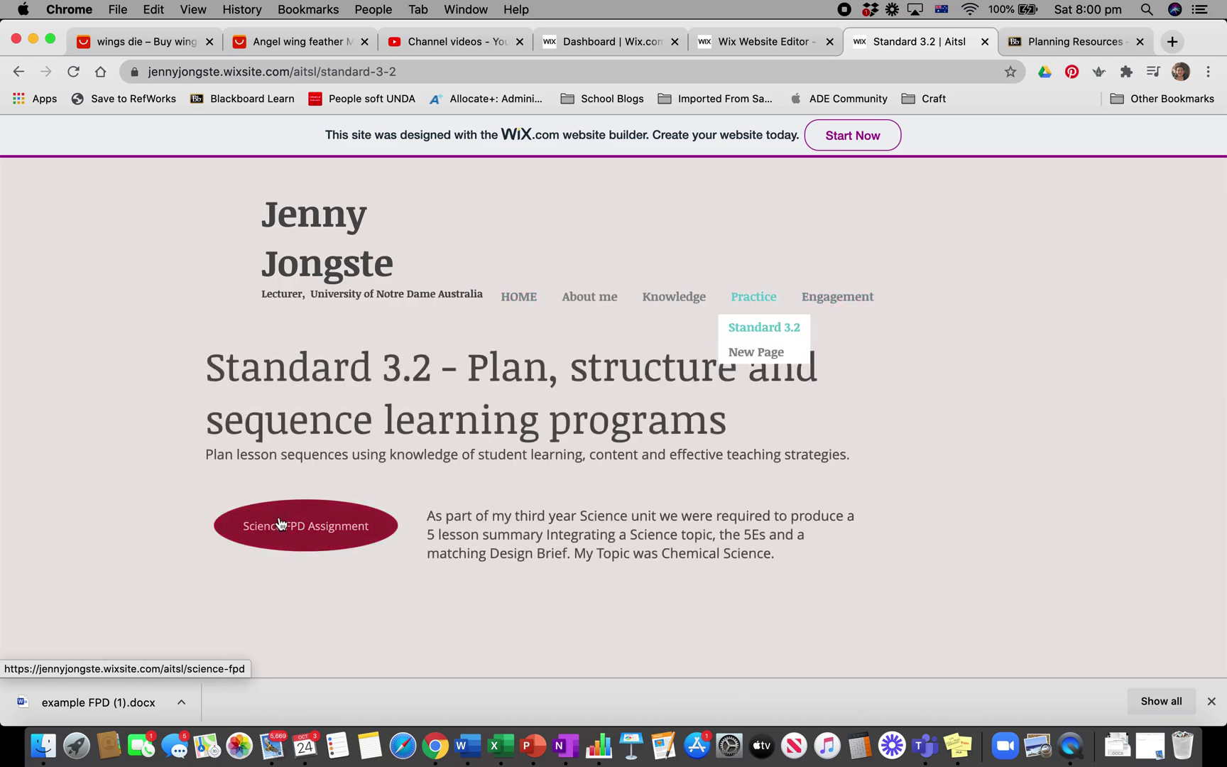
{"action": "left_click", "coordinate": [279, 524]}
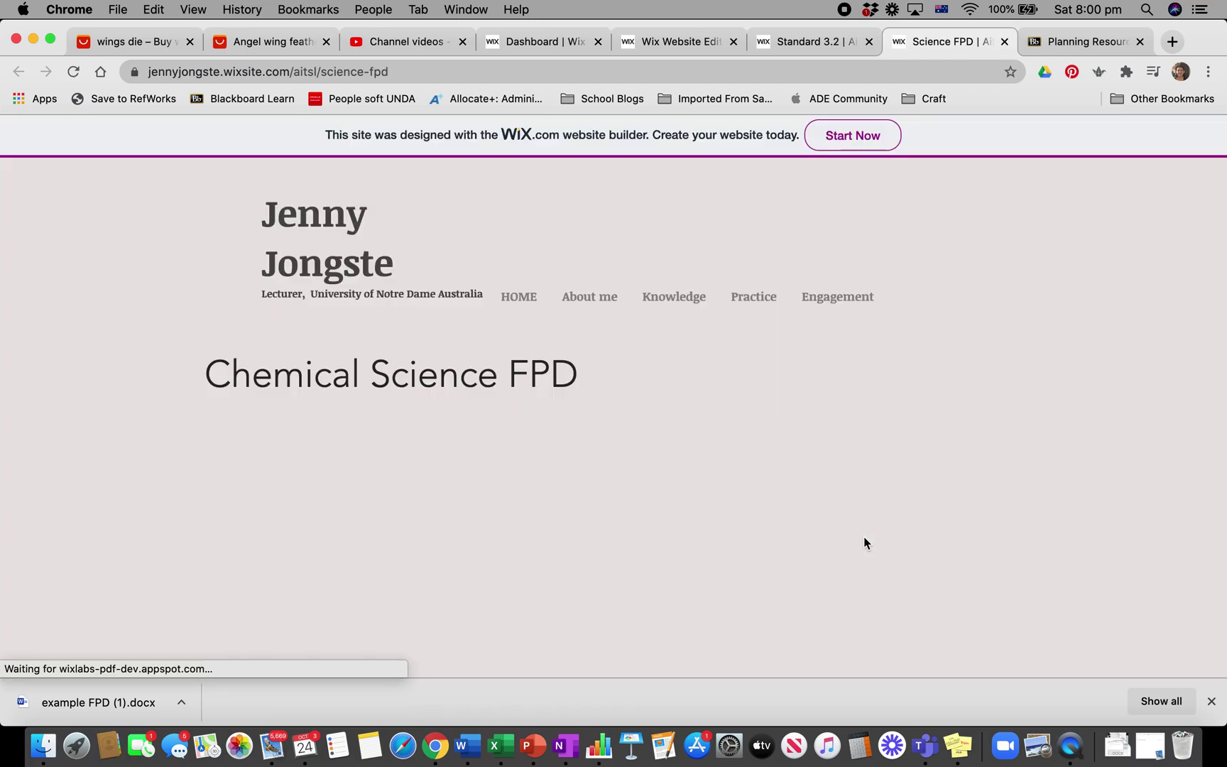
- Scroll through the 28-page planning PDF on the live Science FPD page, then return to Standard 3.2
{"action": "scroll", "coordinate": [1081, 525], "scroll_direction": "down", "scroll_amount": 3}
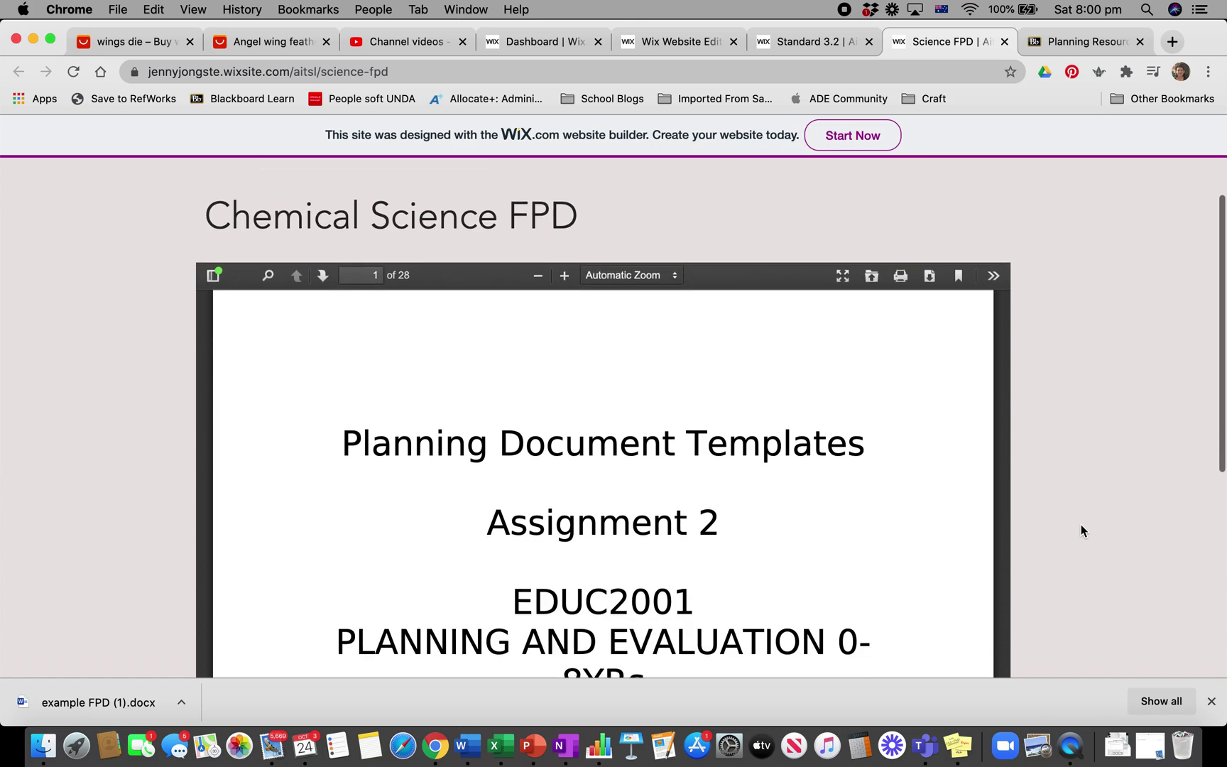
{"action": "scroll", "coordinate": [1082, 530], "scroll_direction": "down", "scroll_amount": 2}
{"action": "scroll", "coordinate": [879, 488], "scroll_direction": "down", "scroll_amount": 10}
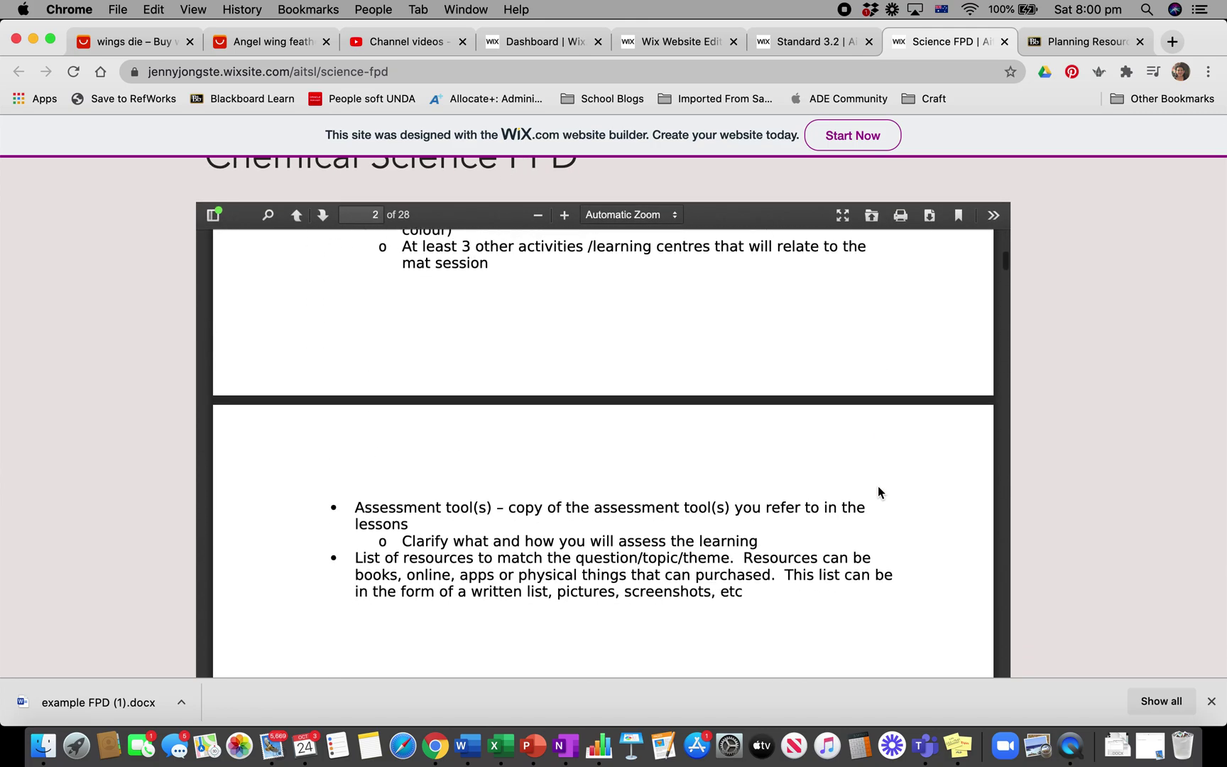
{"action": "scroll", "coordinate": [878, 486], "scroll_direction": "down", "scroll_amount": 15}
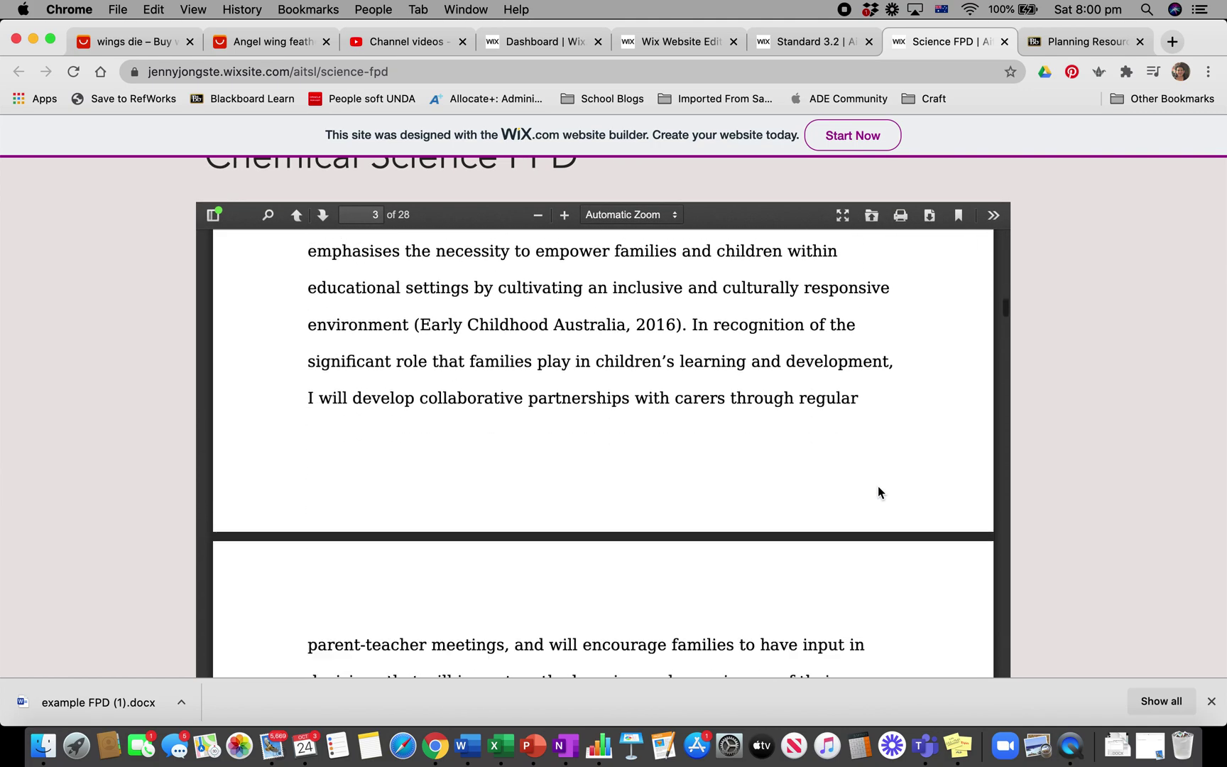
{"action": "scroll", "coordinate": [879, 492], "scroll_direction": "down", "scroll_amount": 4}
{"action": "scroll", "coordinate": [1115, 510], "scroll_direction": "down", "scroll_amount": 6}
{"action": "scroll", "coordinate": [1115, 510], "scroll_direction": "up", "scroll_amount": 6}
{"action": "scroll", "coordinate": [1115, 509], "scroll_direction": "up", "scroll_amount": 2}
{"action": "scroll", "coordinate": [1115, 509], "scroll_direction": "down", "scroll_amount": 4}
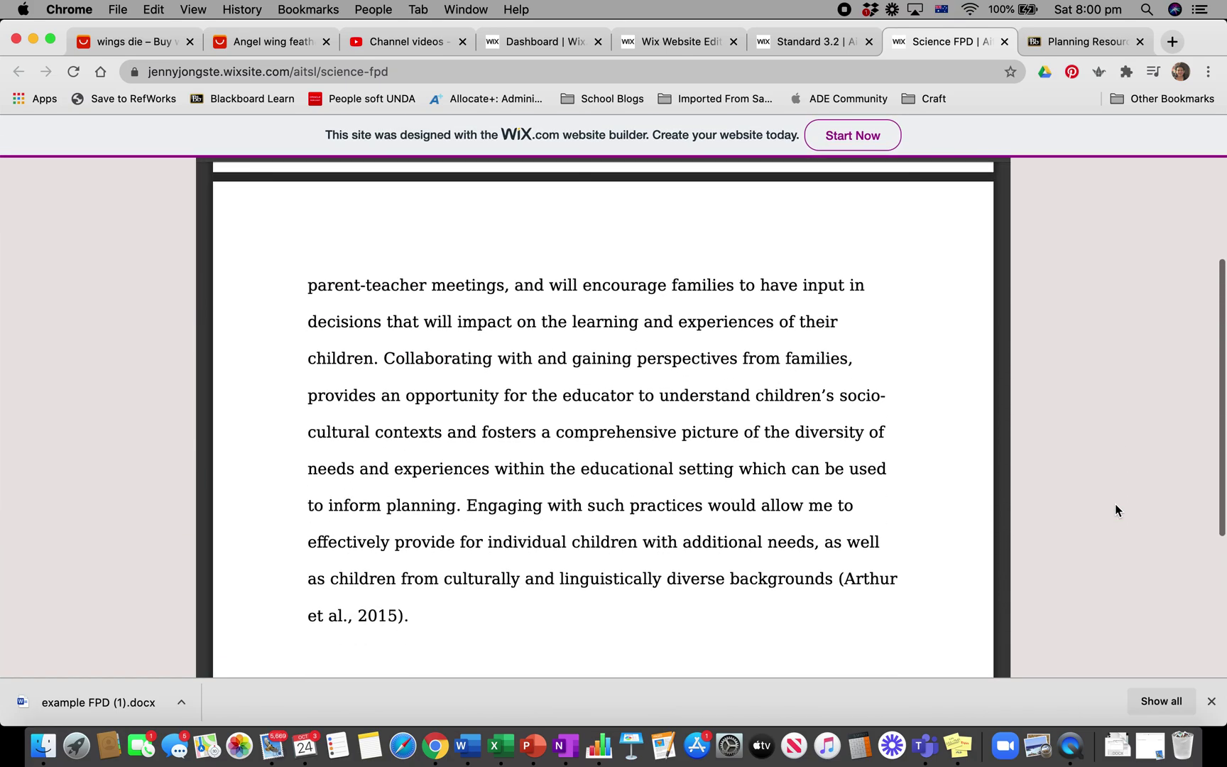
{"action": "scroll", "coordinate": [833, 507], "scroll_direction": "down", "scroll_amount": 2}
{"action": "scroll", "coordinate": [834, 506], "scroll_direction": "down", "scroll_amount": 5}
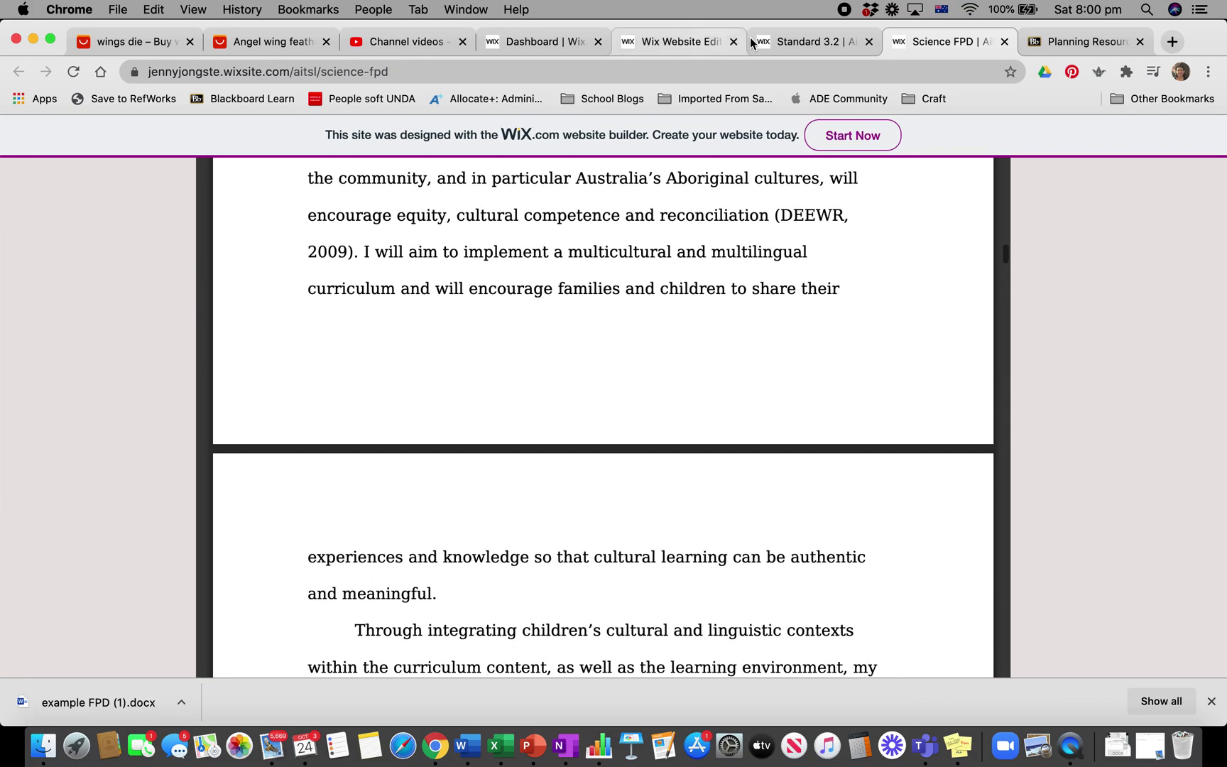
{"action": "left_click", "coordinate": [814, 41]}
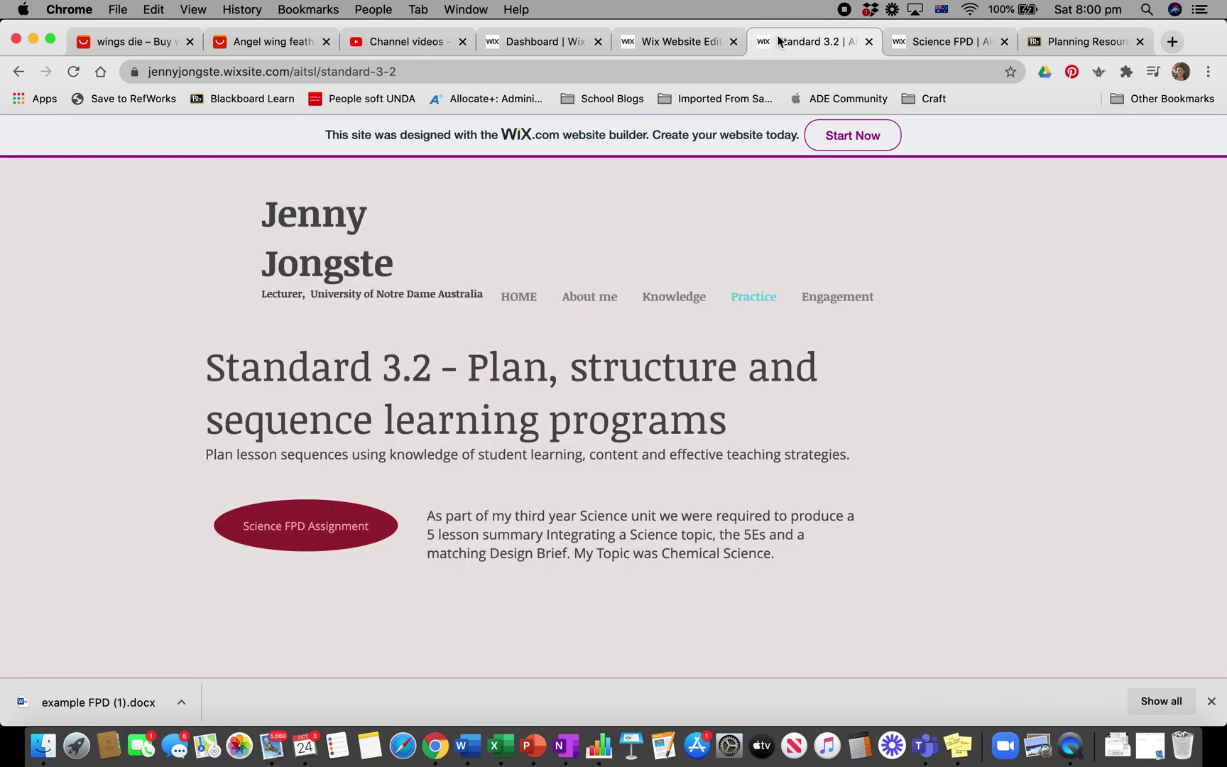
- Return to the Wix editor and dismiss the Congratulations and mobile site pop-ups
{"action": "left_click", "coordinate": [699, 41]}
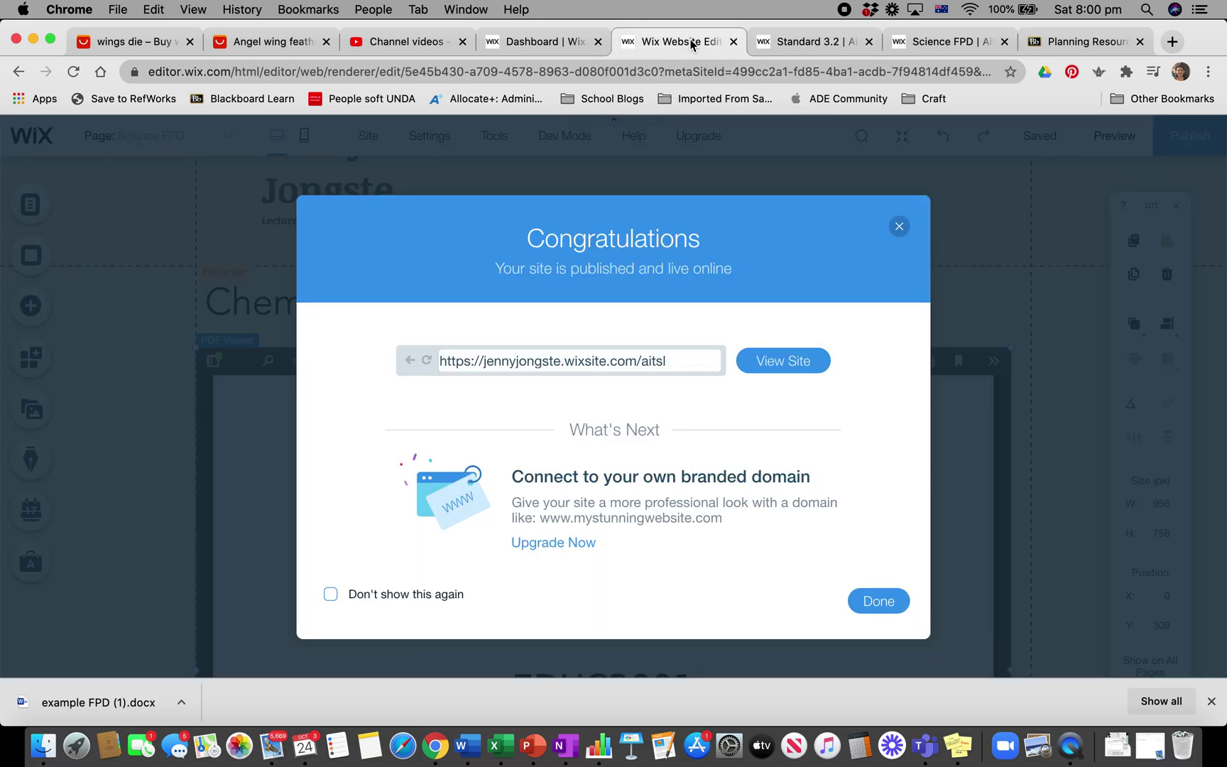
{"action": "left_click", "coordinate": [894, 226]}
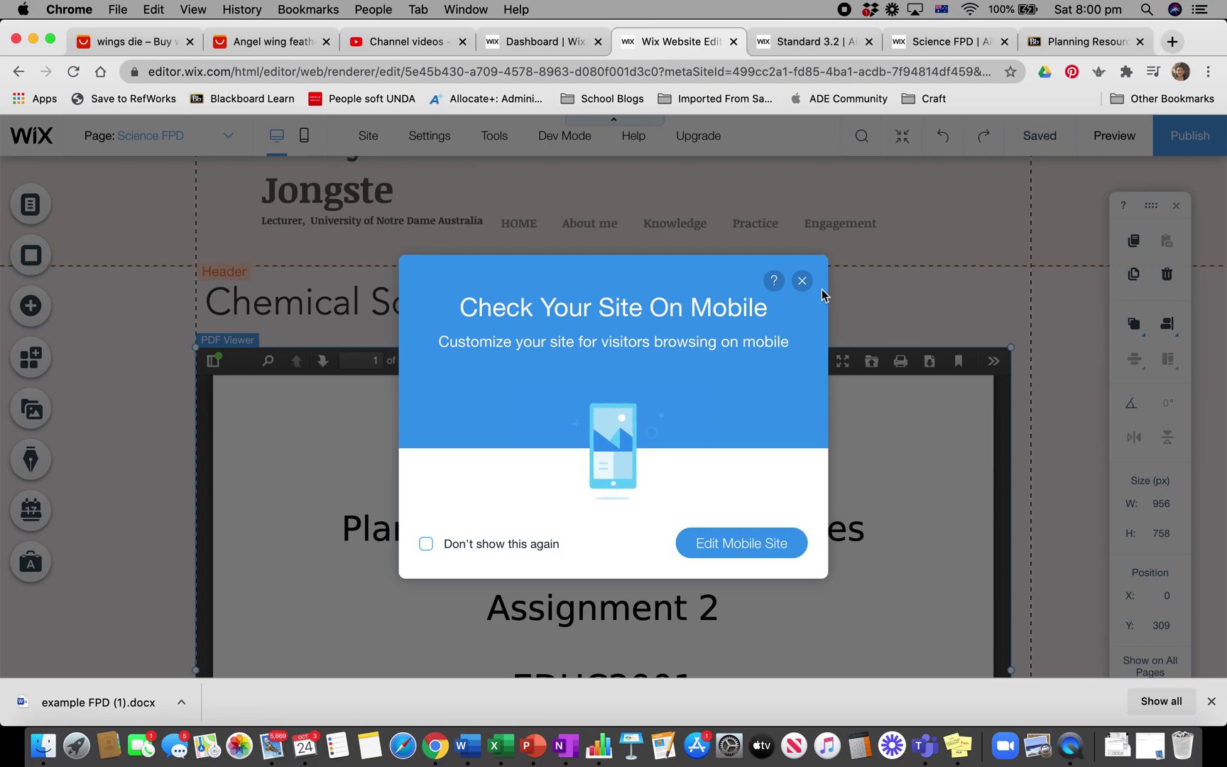
{"action": "left_click", "coordinate": [802, 280]}
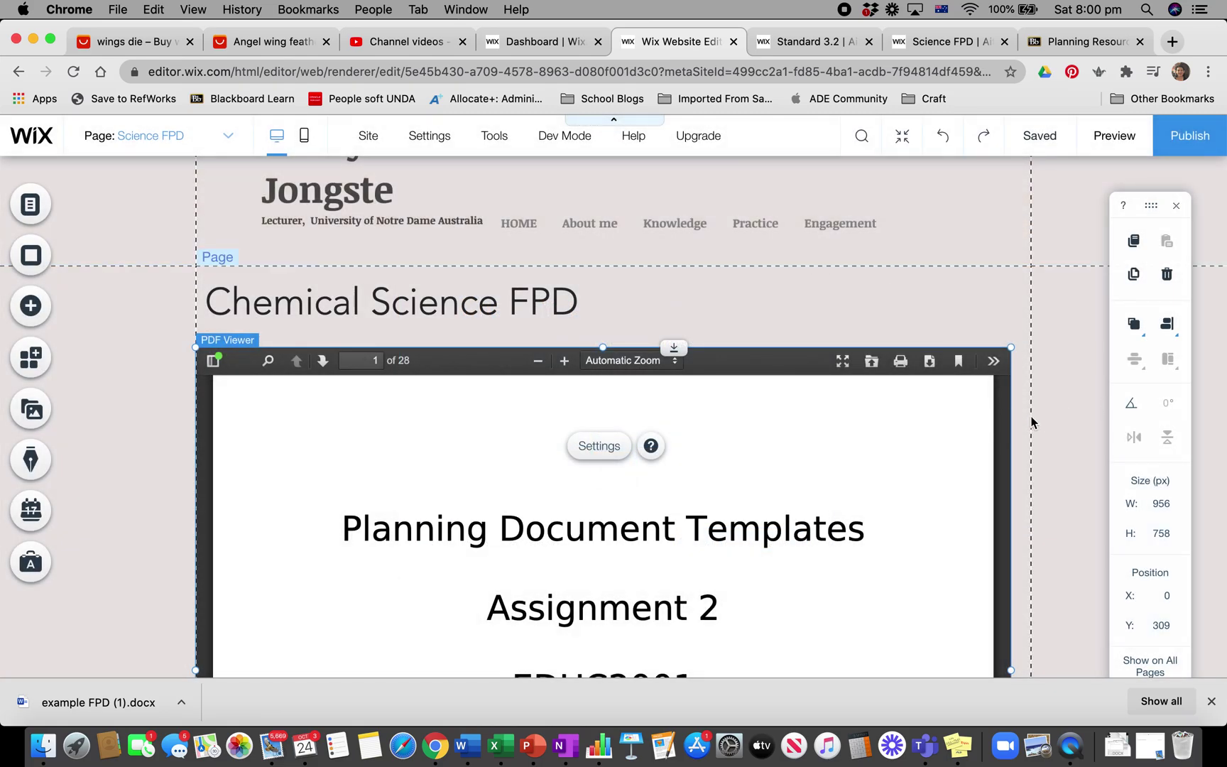
- Shorten the Science FPD page's PDF Viewer to 956 × 536 px, above the footer
{"action": "scroll", "coordinate": [1032, 423], "scroll_direction": "down", "scroll_amount": 3}
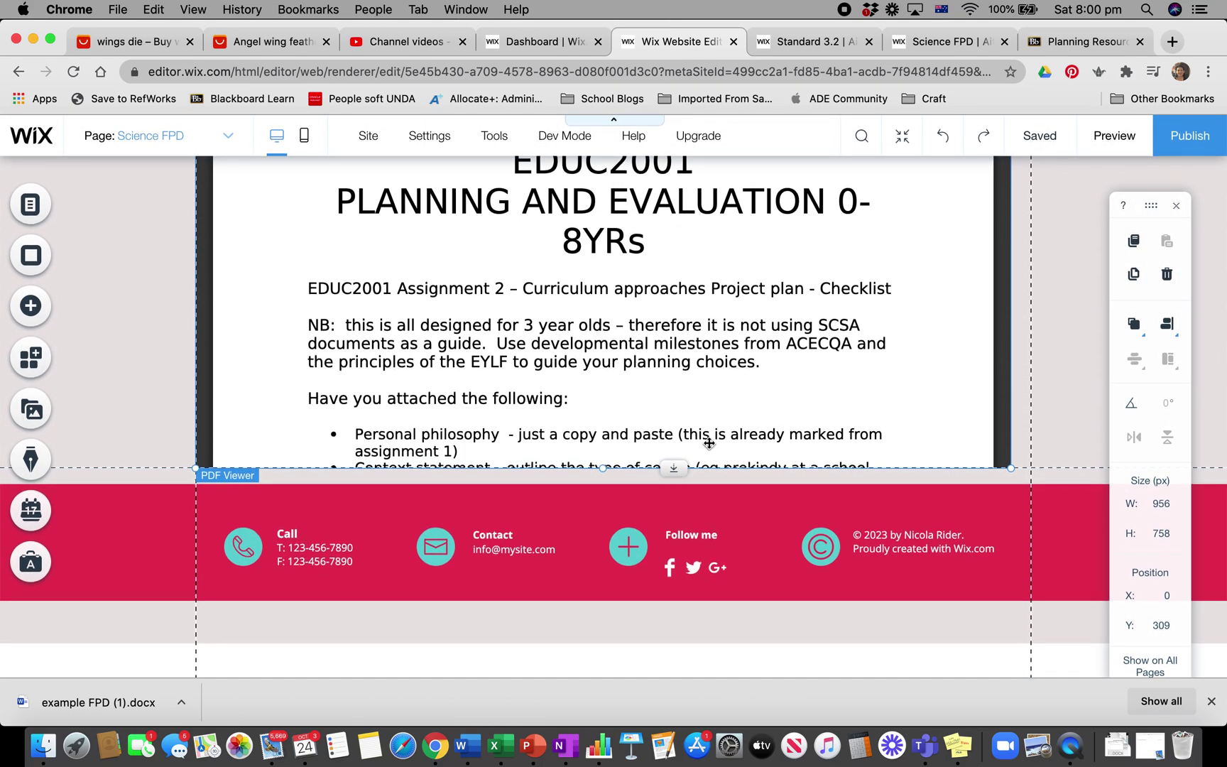
{"action": "left_click_drag", "start_coordinate": [603, 467], "coordinate": [604, 339]}
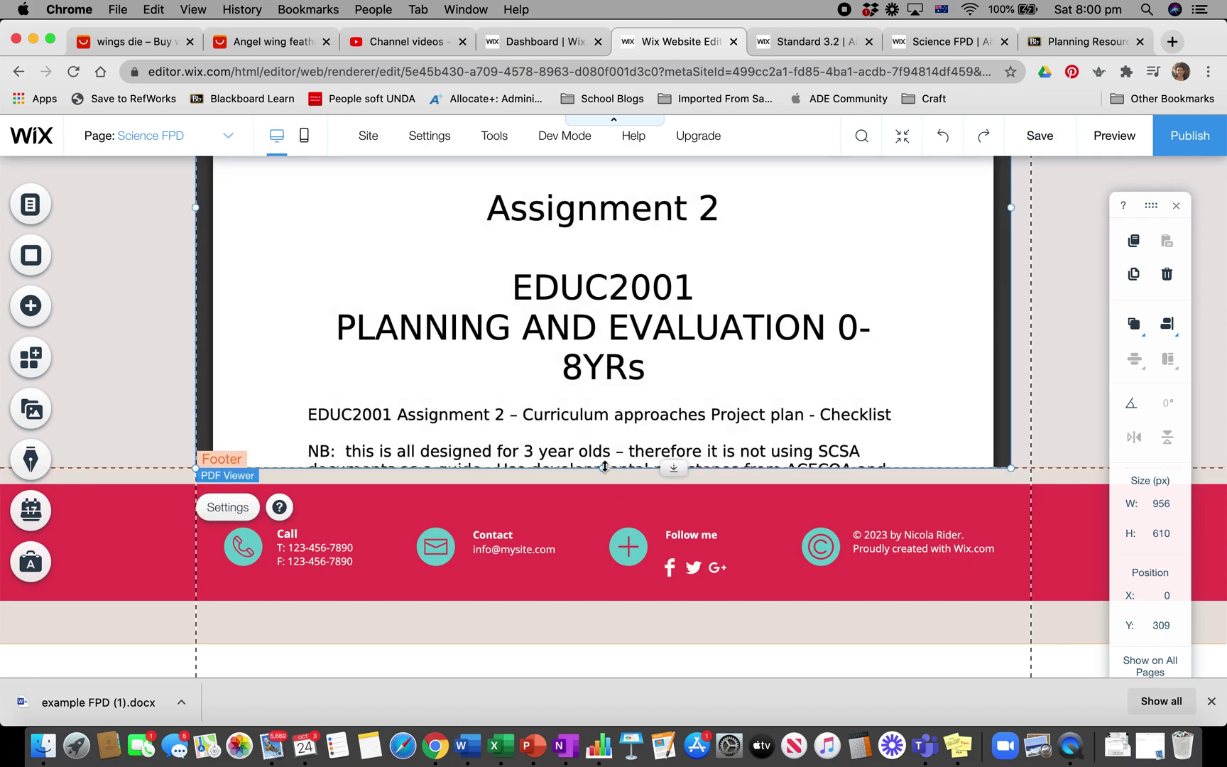
{"action": "mouse_move", "coordinate": [605, 466]}
{"action": "left_mouse_down"}
{"action": "mouse_move", "coordinate": [561, 466]}
{"action": "mouse_move", "coordinate": [622, 469]}
{"action": "left_mouse_up"}
{"action": "scroll", "coordinate": [621, 396], "scroll_direction": "up", "scroll_amount": 3}
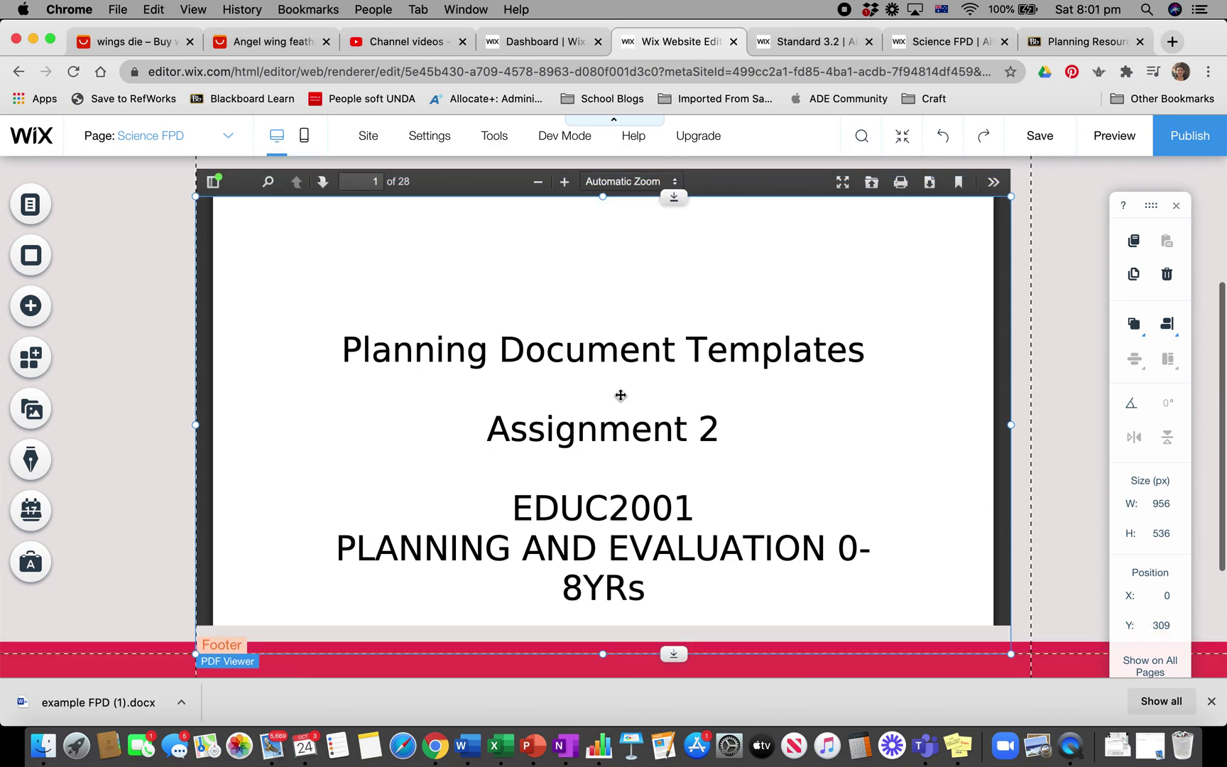
{"action": "scroll", "coordinate": [620, 395], "scroll_direction": "up", "scroll_amount": 3}
{"action": "scroll", "coordinate": [621, 402], "scroll_direction": "down", "scroll_amount": 5}
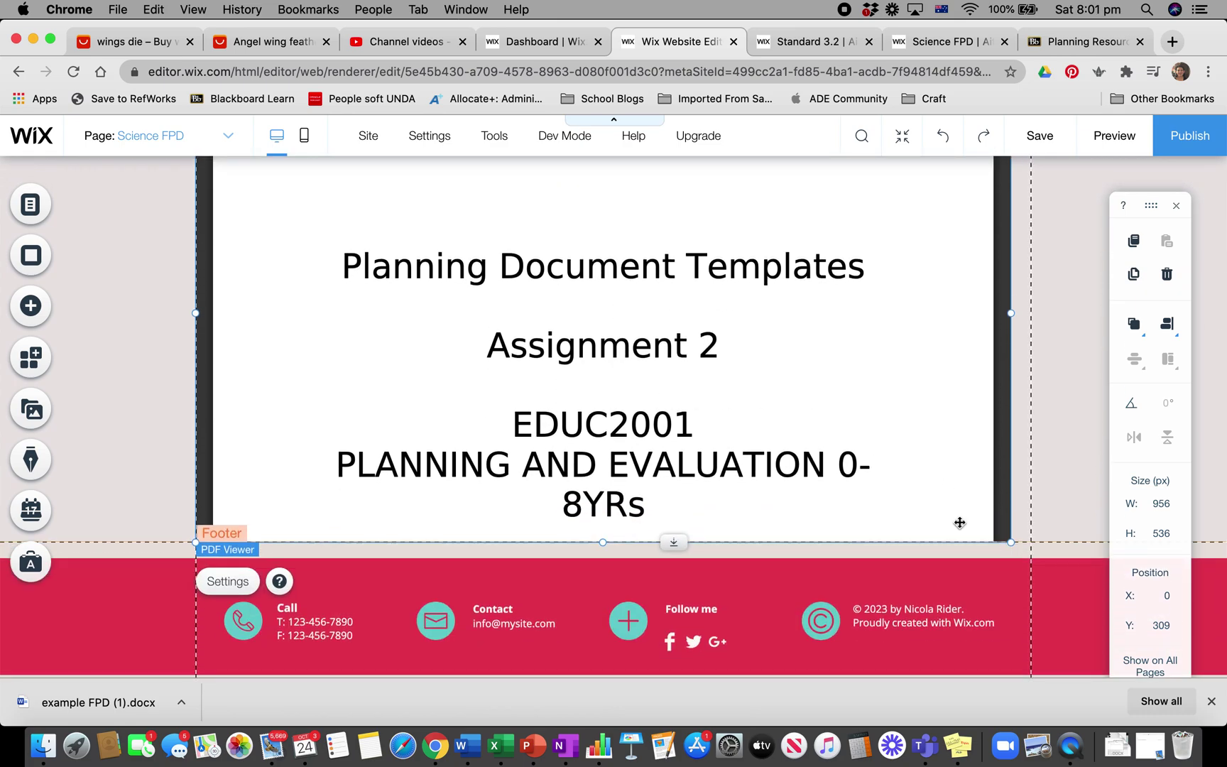
- Search the App Market for 'pdf' and add another PDF Viewer (500 × 758 px) to the page
{"action": "left_click", "coordinate": [31, 307]}
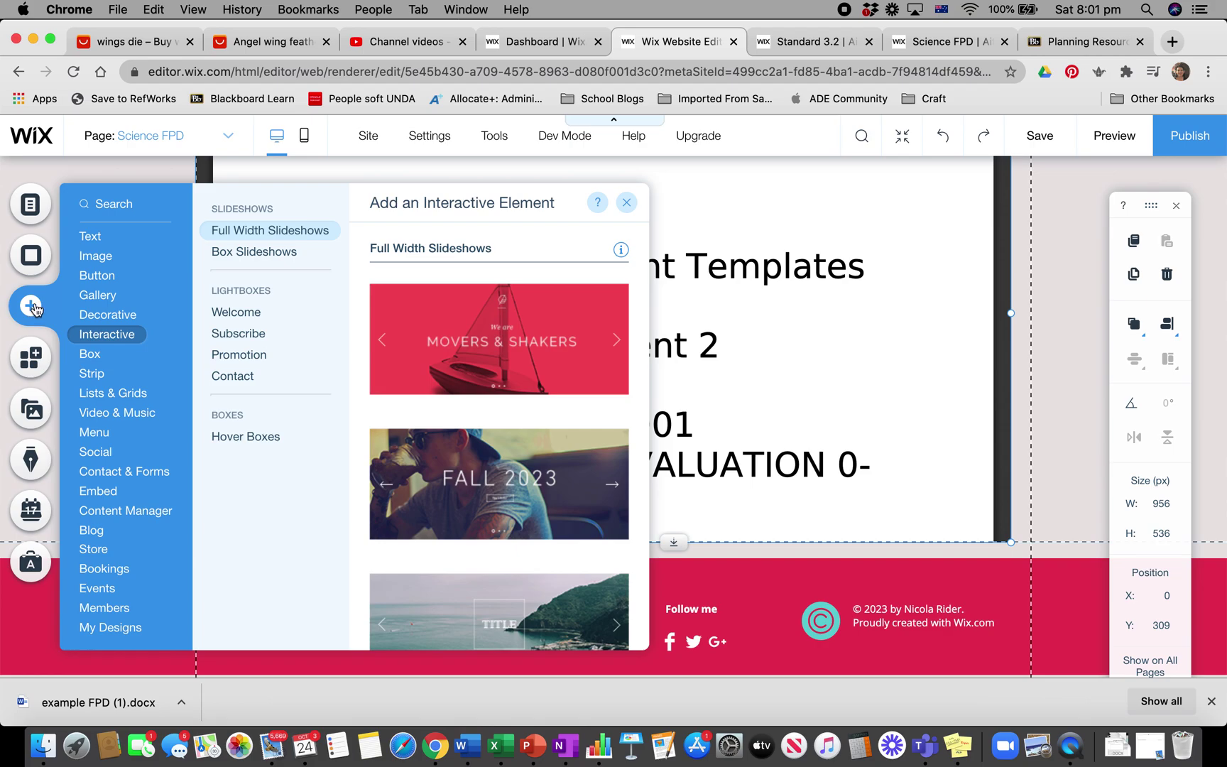
{"action": "left_click", "coordinate": [31, 358]}
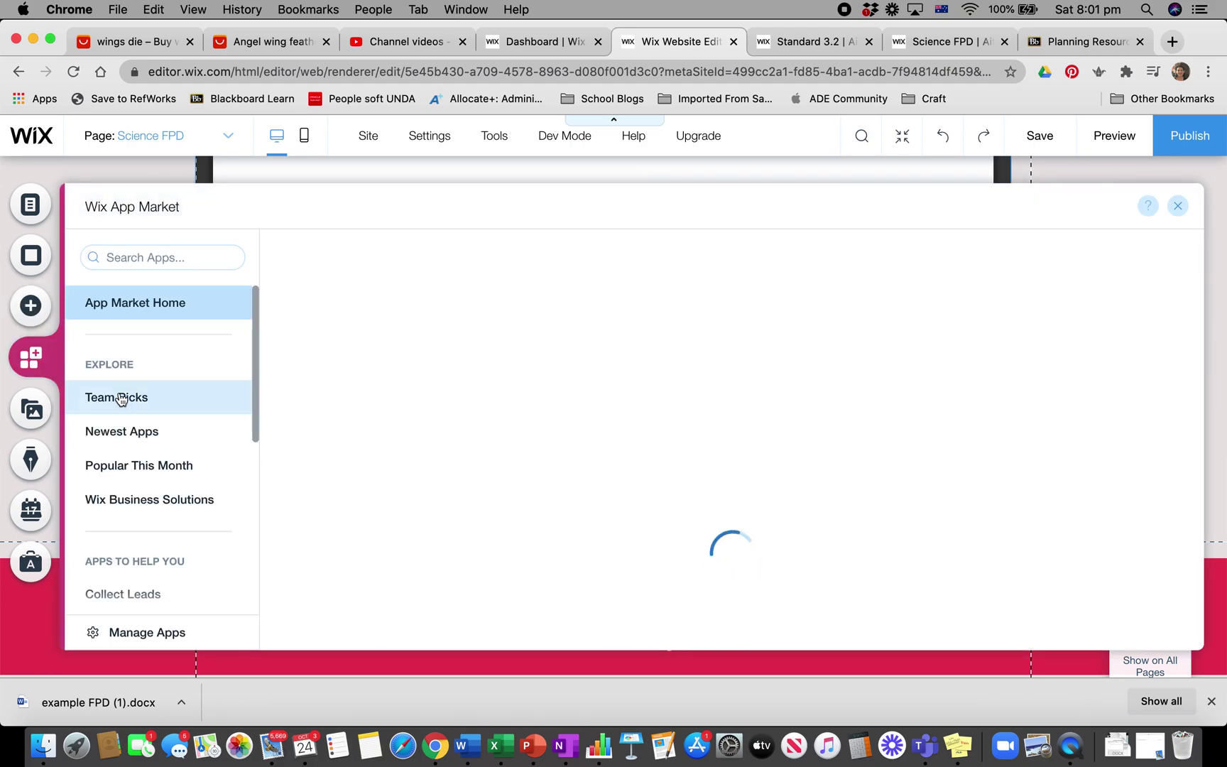
{"action": "left_click", "coordinate": [121, 260]}
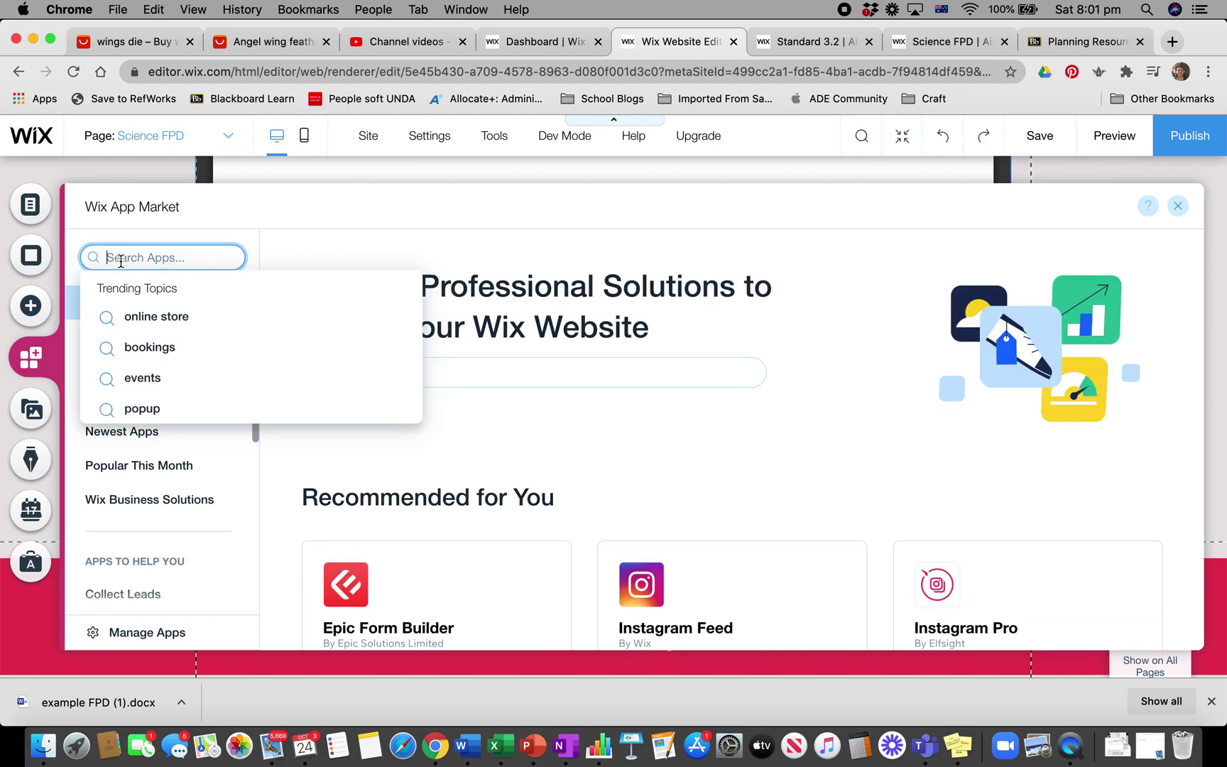
{"action": "type", "text": "pdf"}
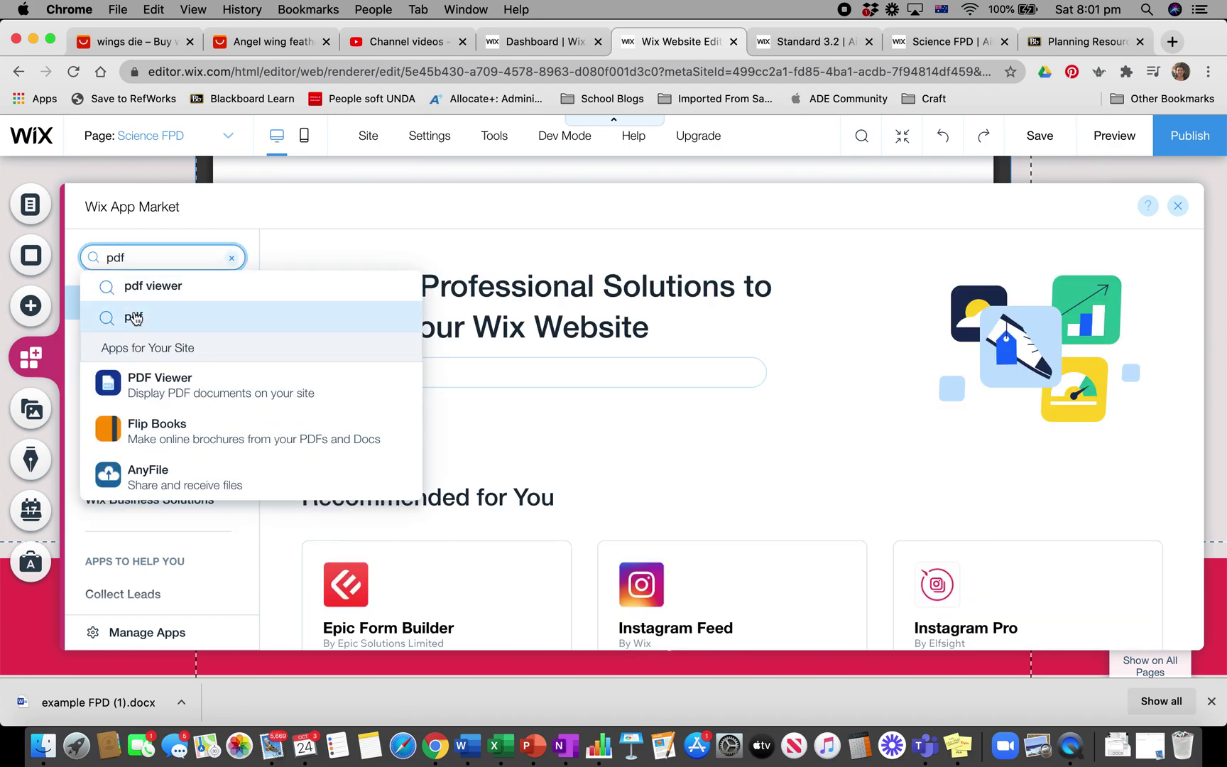
{"action": "left_click", "coordinate": [135, 297]}
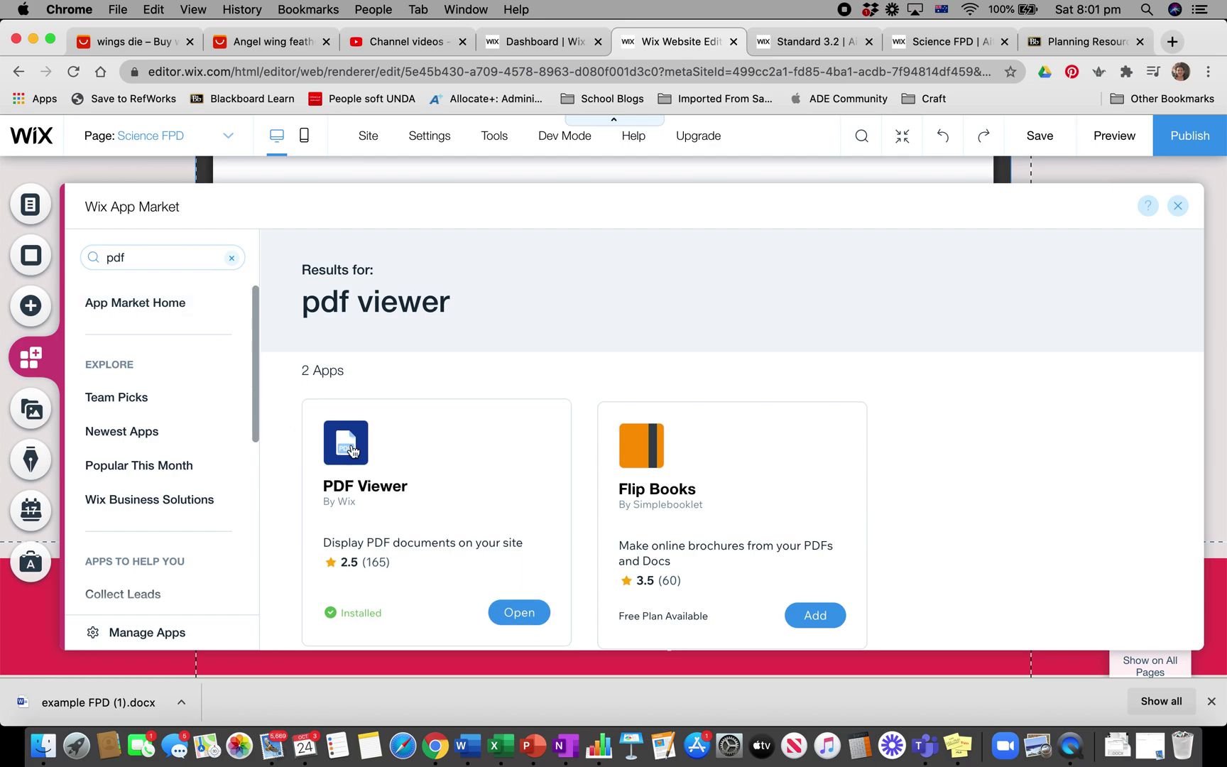
{"action": "left_click", "coordinate": [359, 454]}
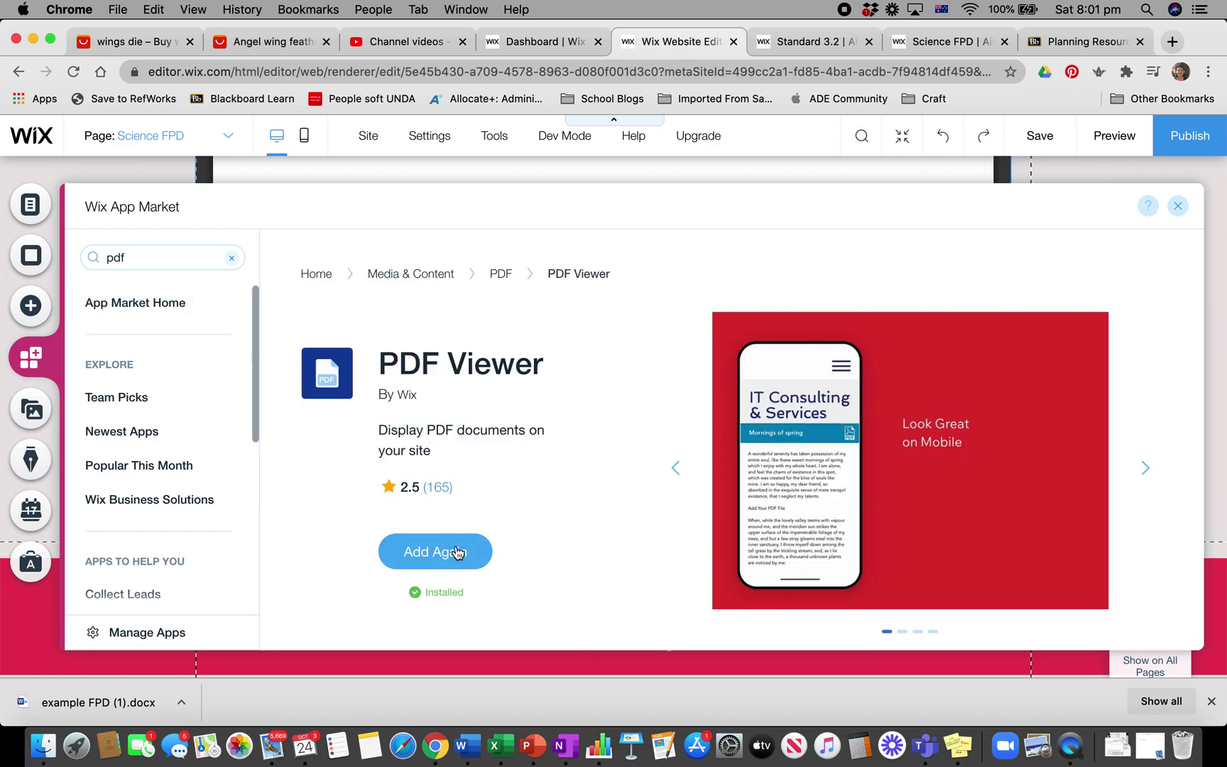
{"action": "left_click", "coordinate": [456, 552]}
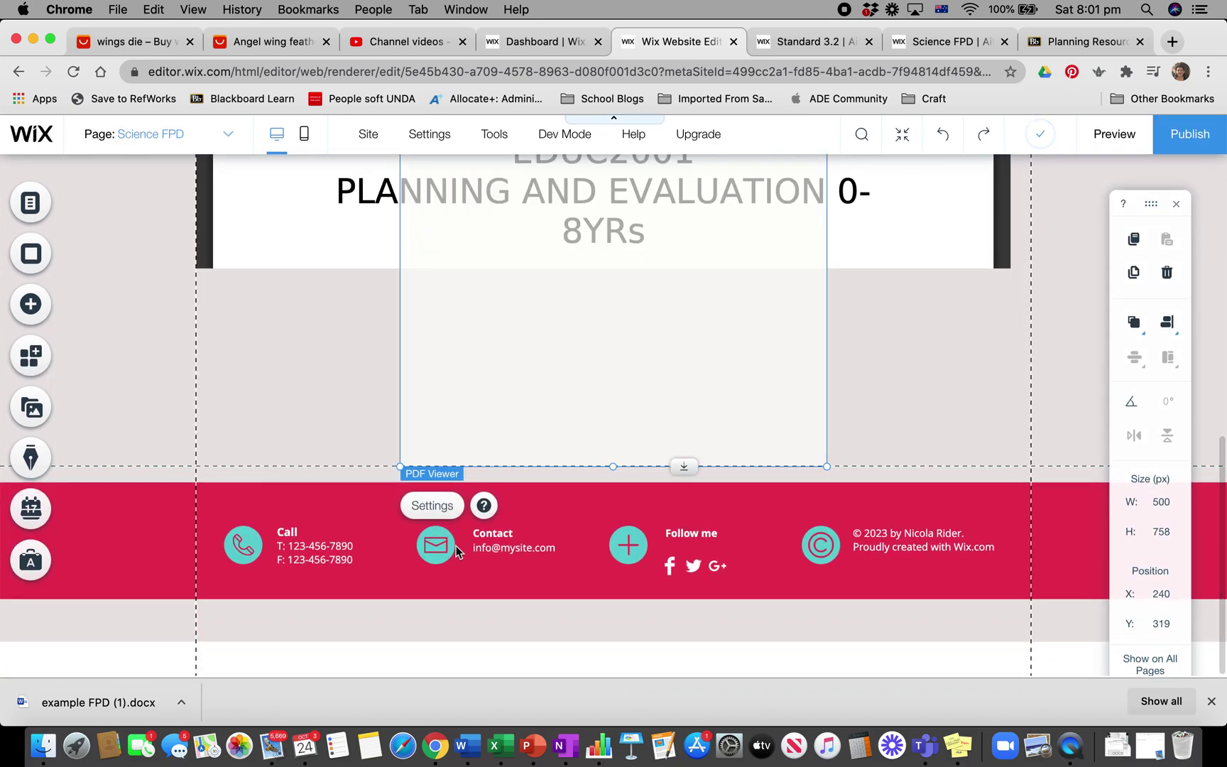
- Move the new PDF Viewer below the planning PDF to Y 988 and widen it to 946 px
{"action": "left_click_drag", "start_coordinate": [549, 393], "coordinate": [390, 658]}
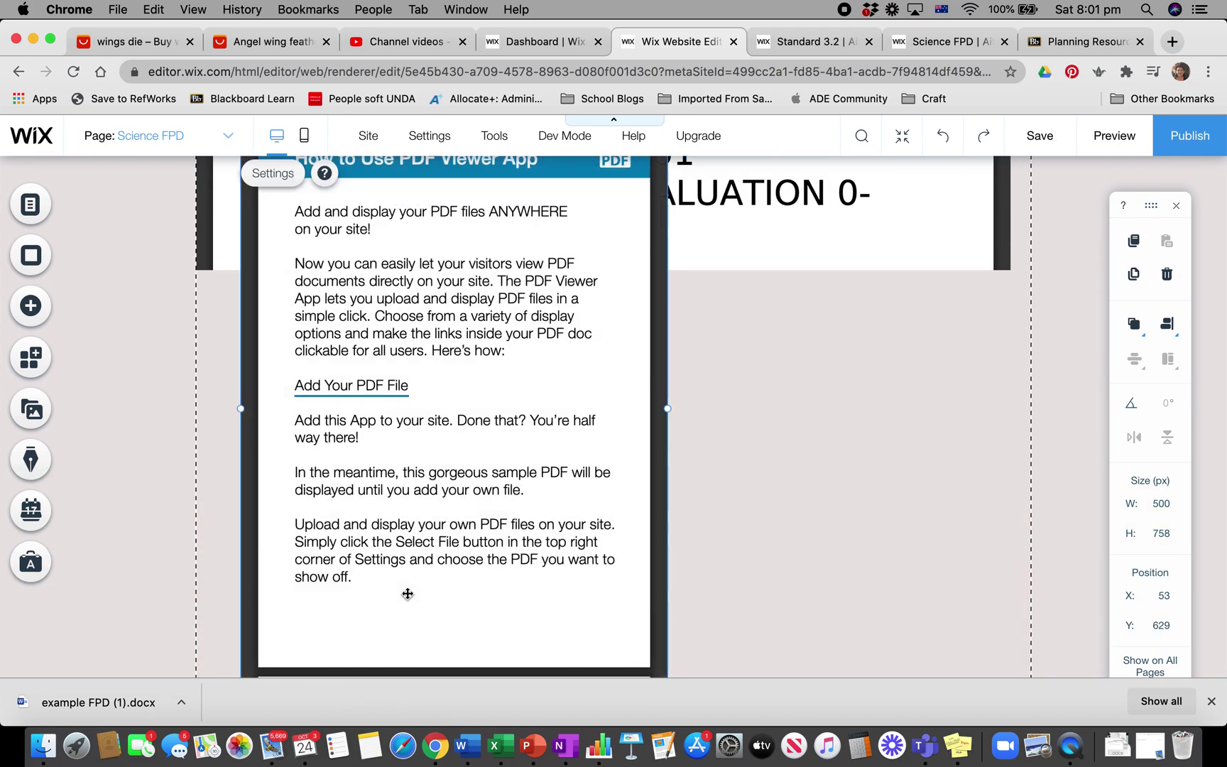
{"action": "scroll", "coordinate": [406, 592], "scroll_direction": "up", "scroll_amount": 5}
{"action": "left_click_drag", "start_coordinate": [417, 287], "coordinate": [378, 588]}
{"action": "scroll", "coordinate": [378, 589], "scroll_direction": "down", "scroll_amount": 7}
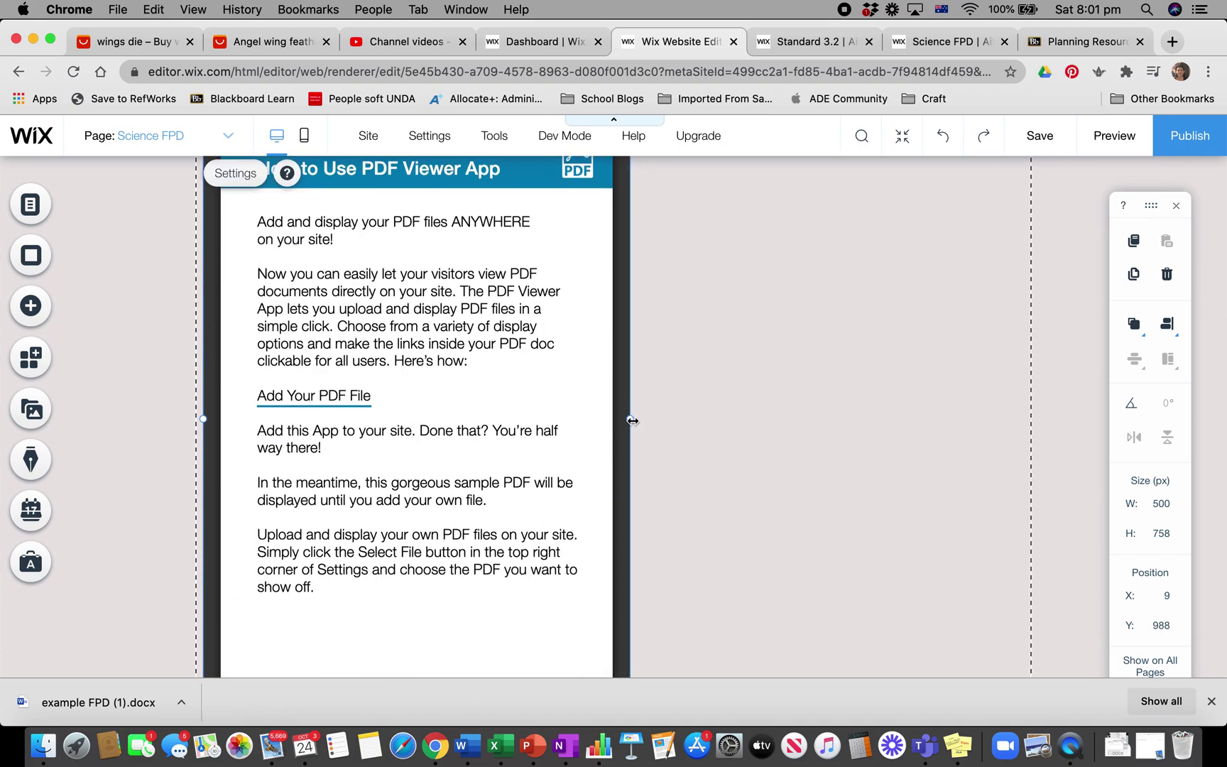
{"action": "left_click_drag", "start_coordinate": [630, 418], "coordinate": [1010, 405]}
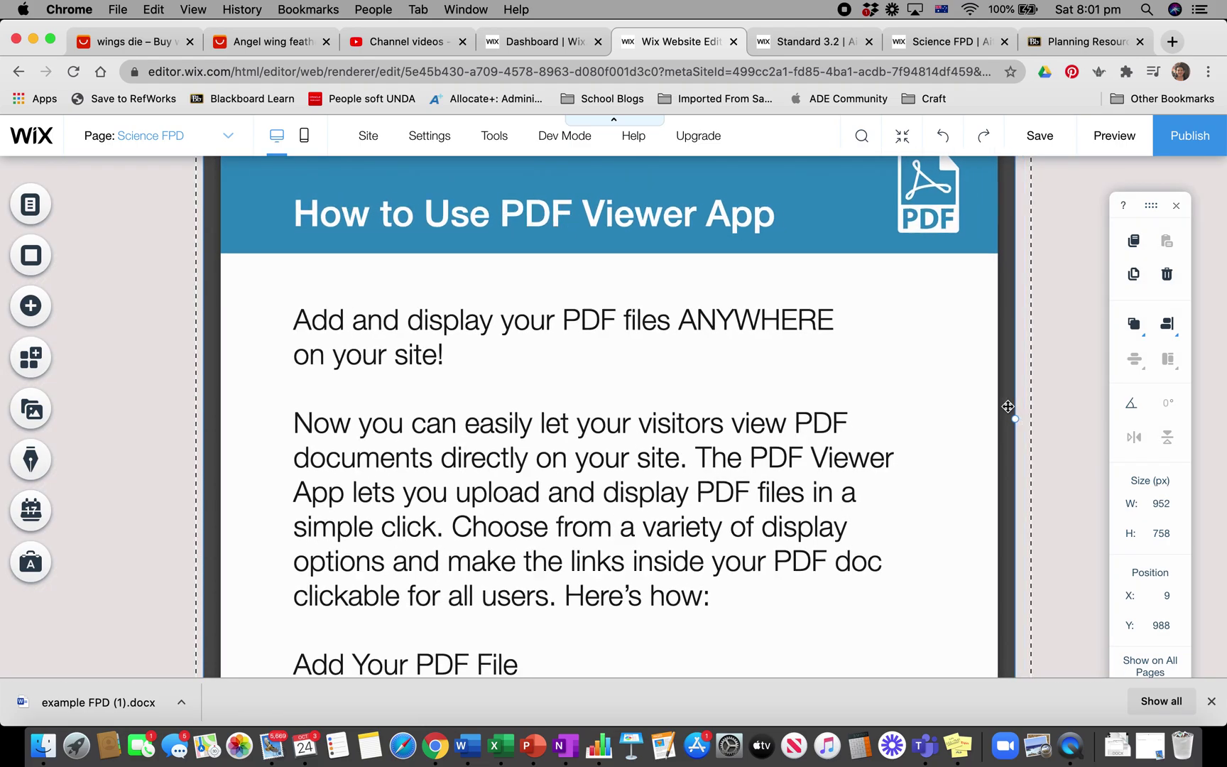
{"action": "scroll", "coordinate": [913, 366], "scroll_direction": "up", "scroll_amount": 5}
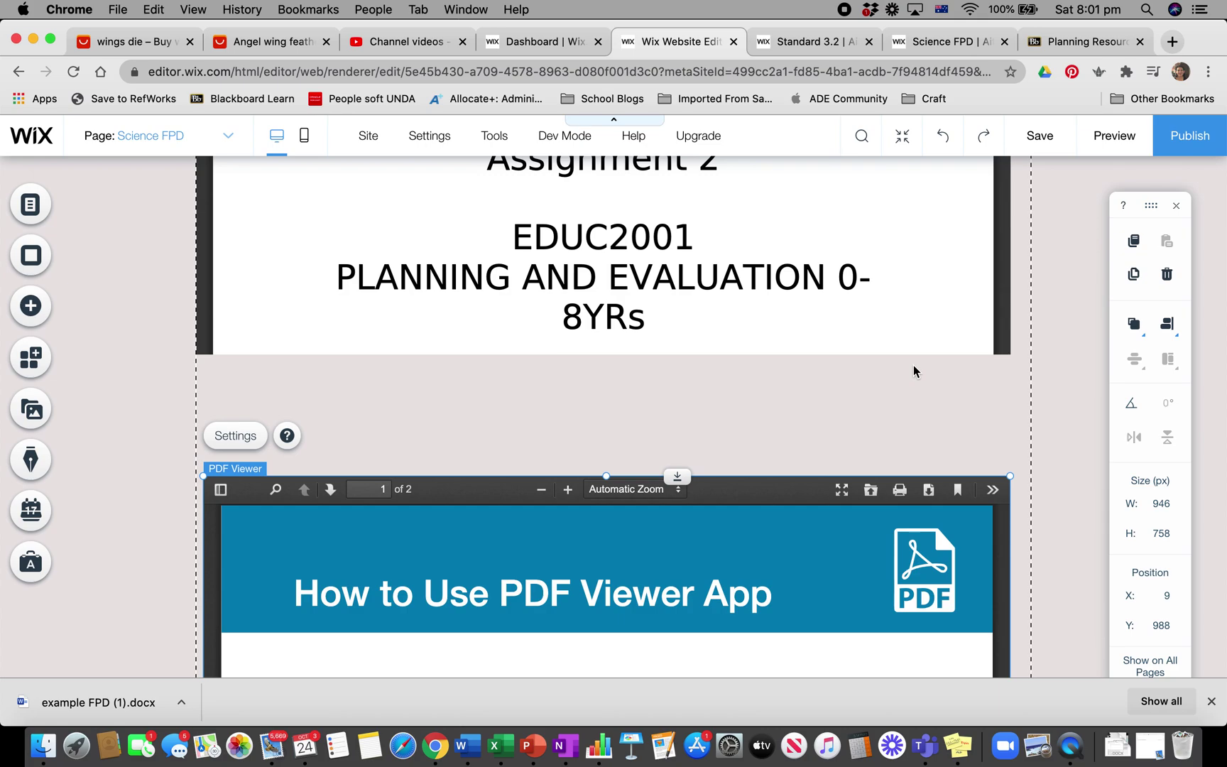
{"action": "scroll", "coordinate": [914, 368], "scroll_direction": "up", "scroll_amount": 10}
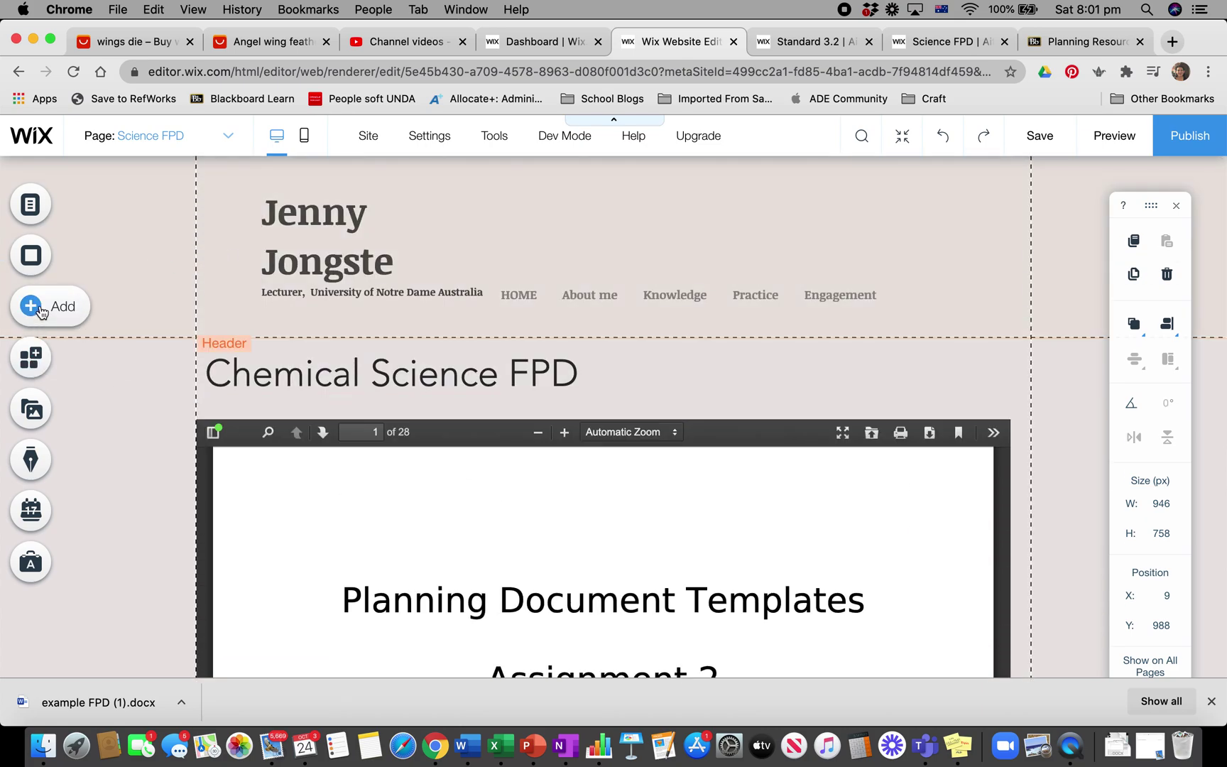
- Open the Wix App Market from the Add Apps button over the Science FPD page
{"action": "left_click", "coordinate": [34, 361]}
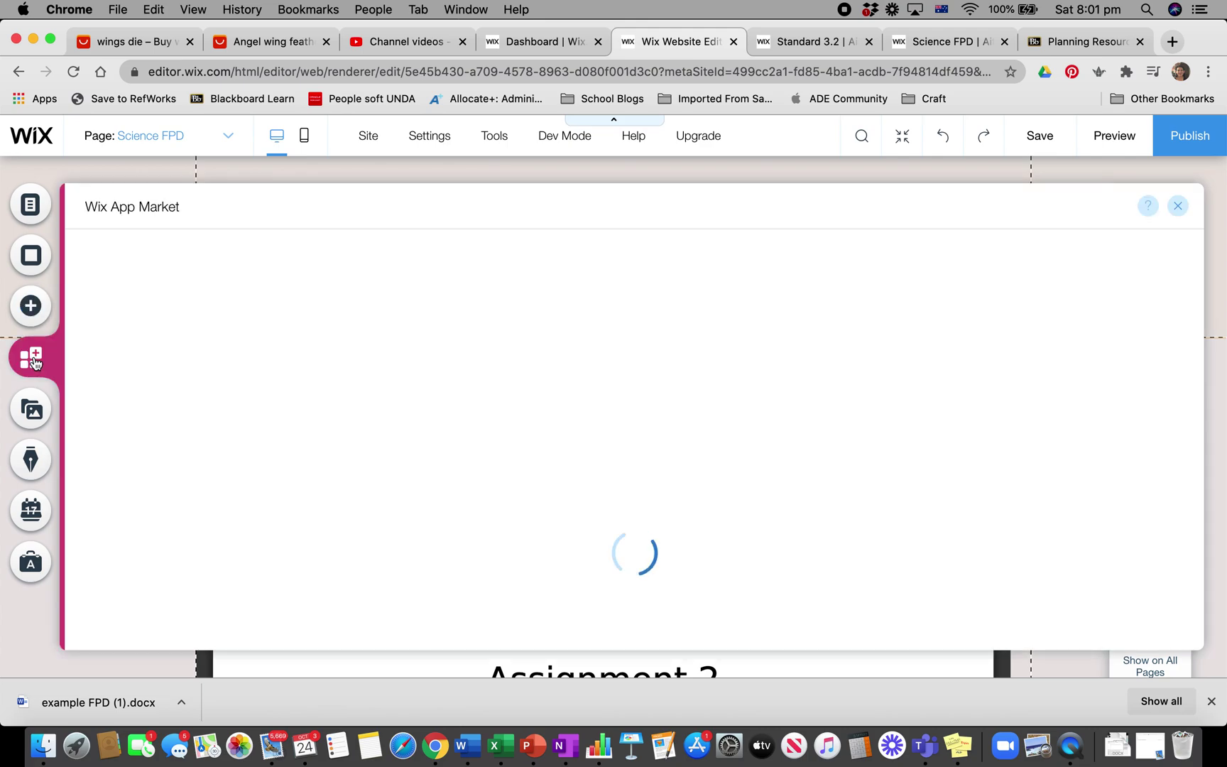